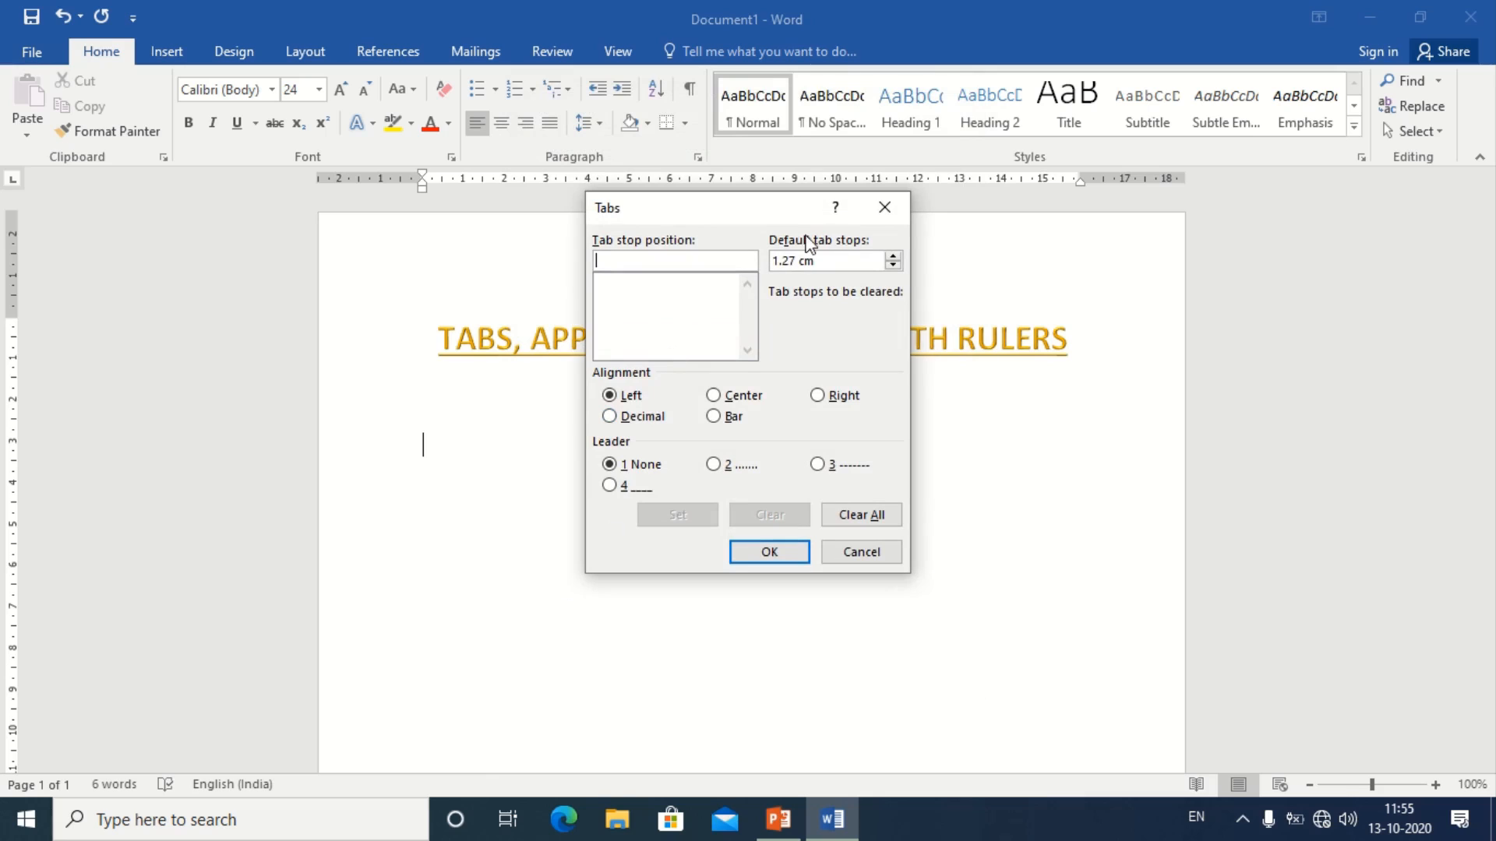
Dismiss the Tabs dialog without adding any tab stops
left_click(887, 207)
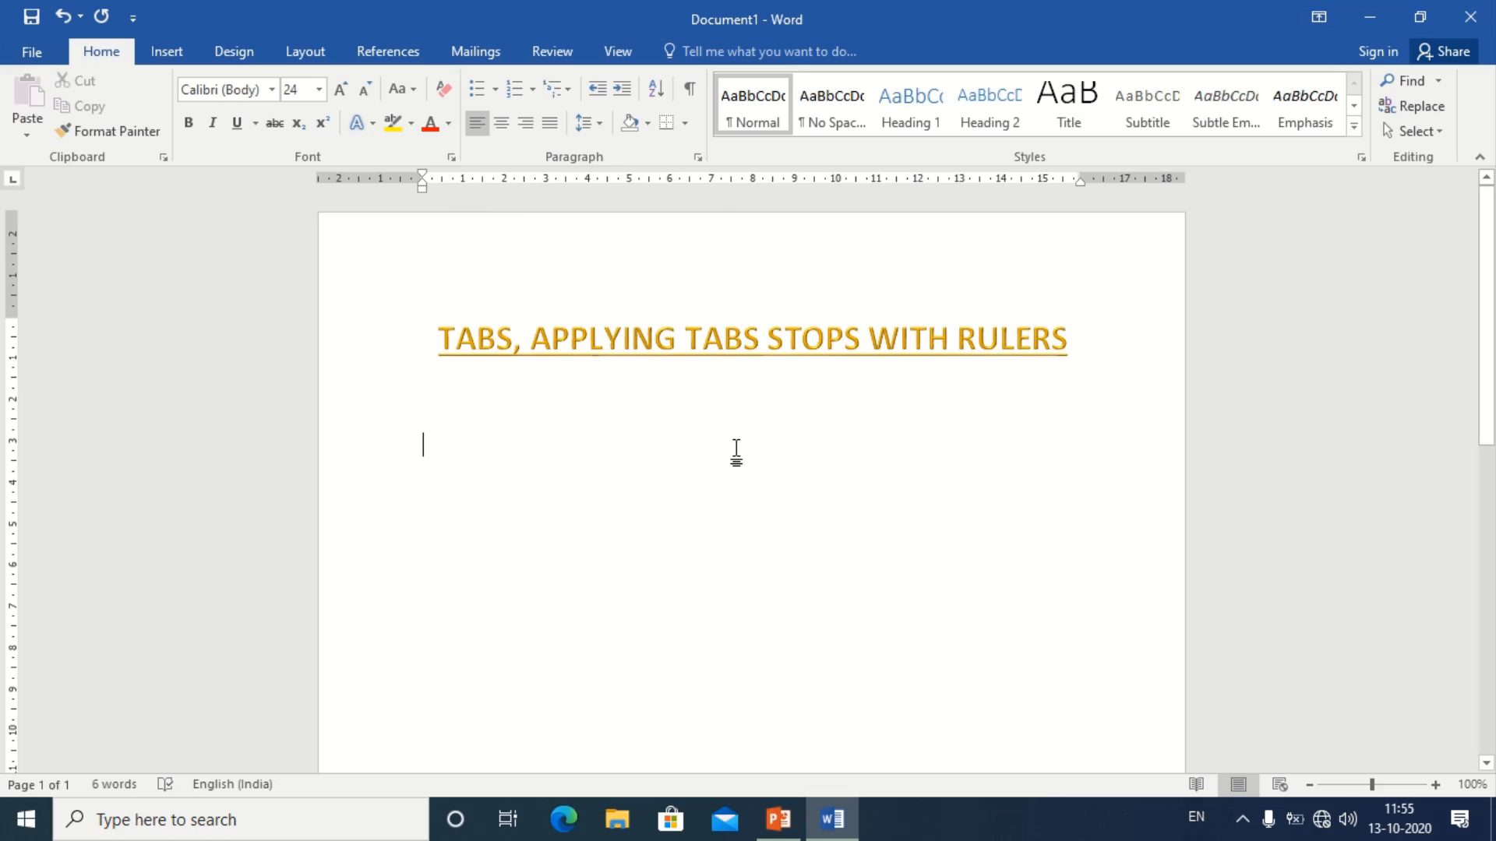
Type the tab-separated header row SNO, NAME, ADDRESS, CITY, fixing typos in SNO
type("SNO")
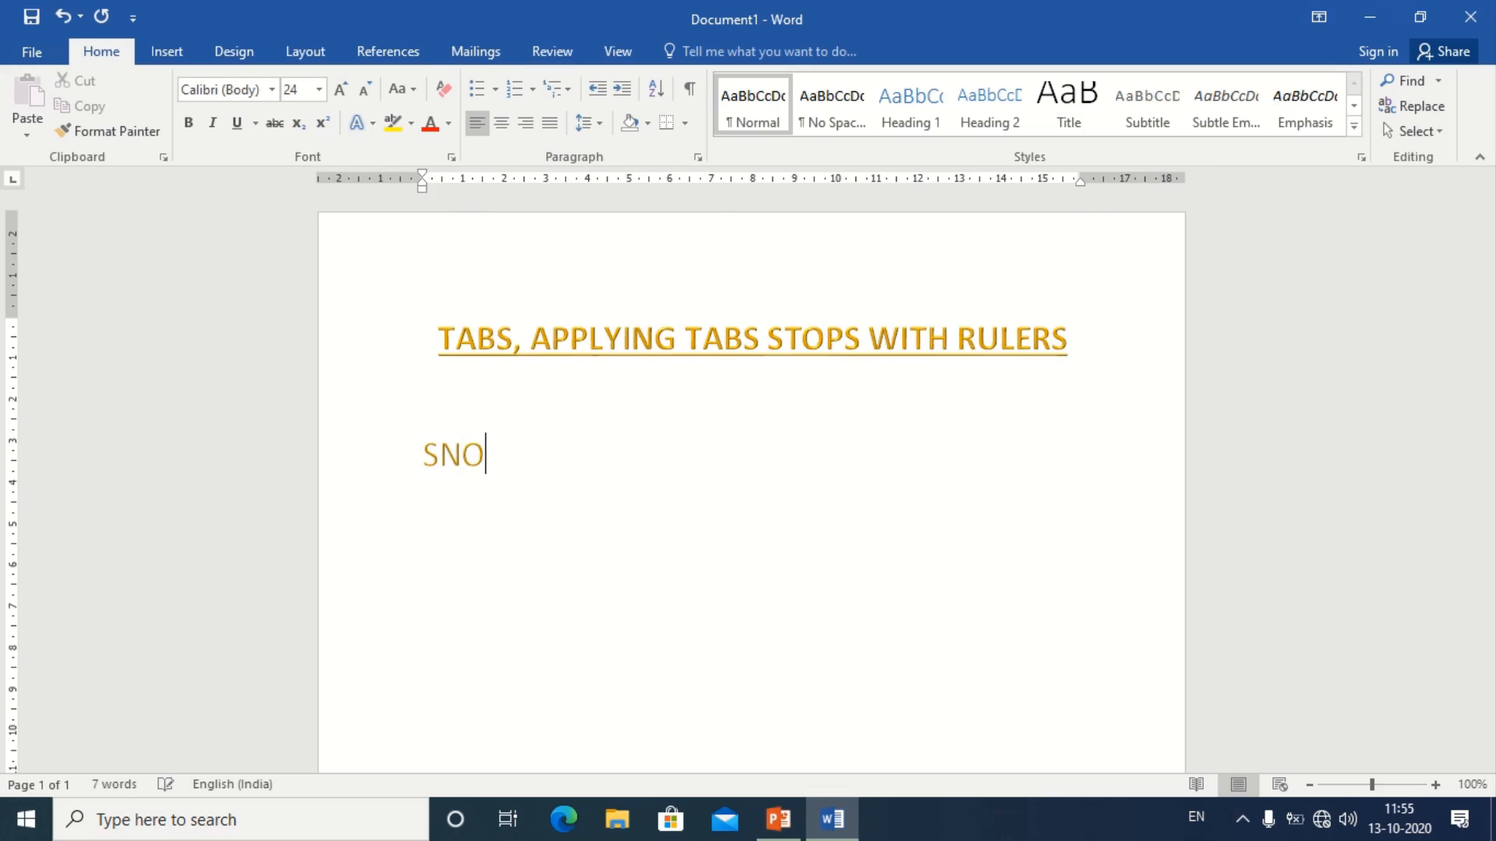
key("BackSpace")
key("BackSpace")
key("BackSpace")
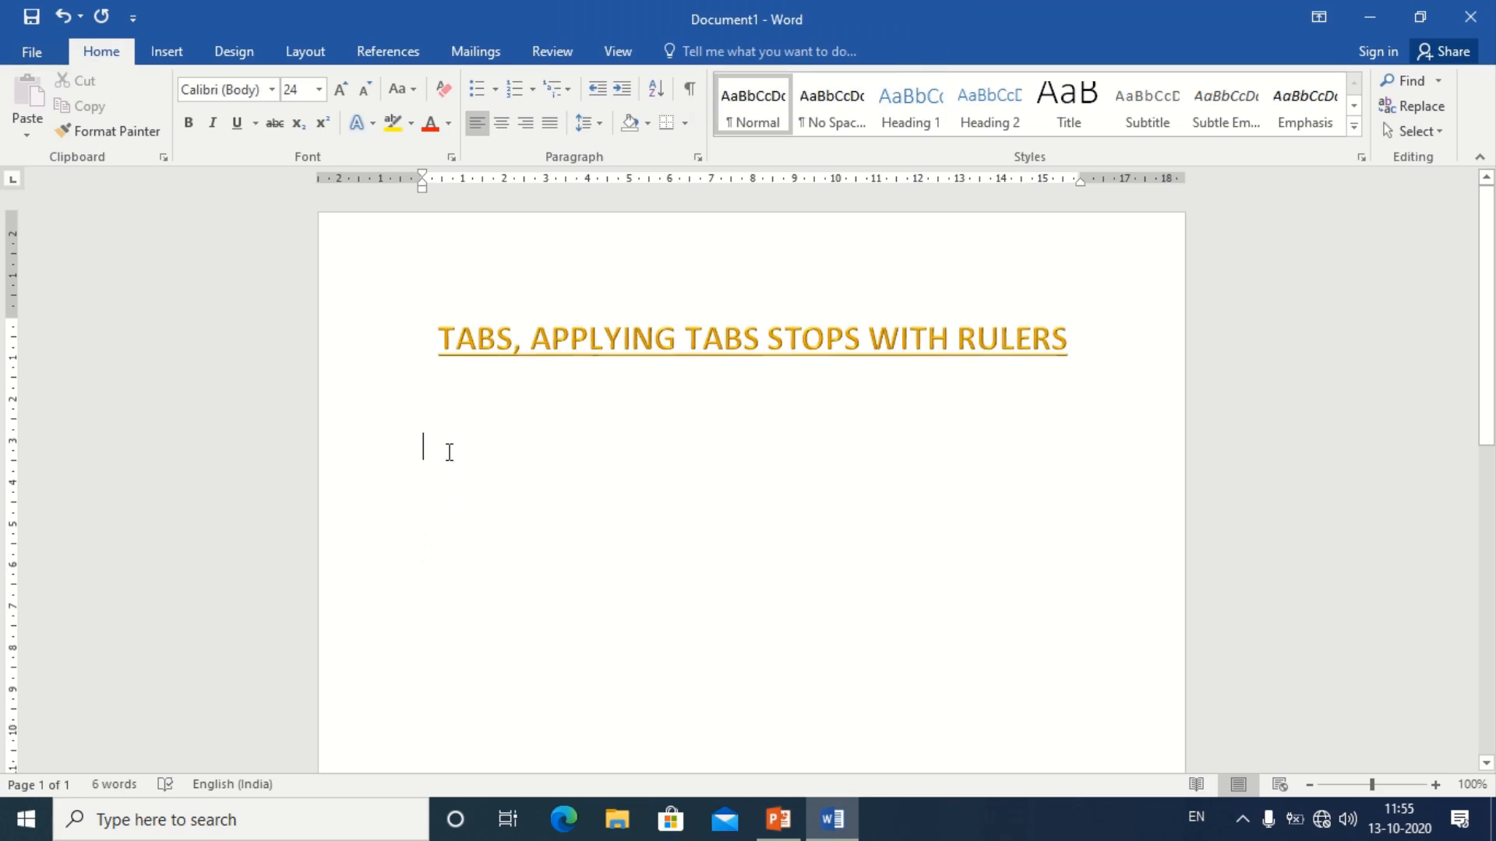
type("SJNO")
key("BackSpace")
key("BackSpace")
key("BackSpace")
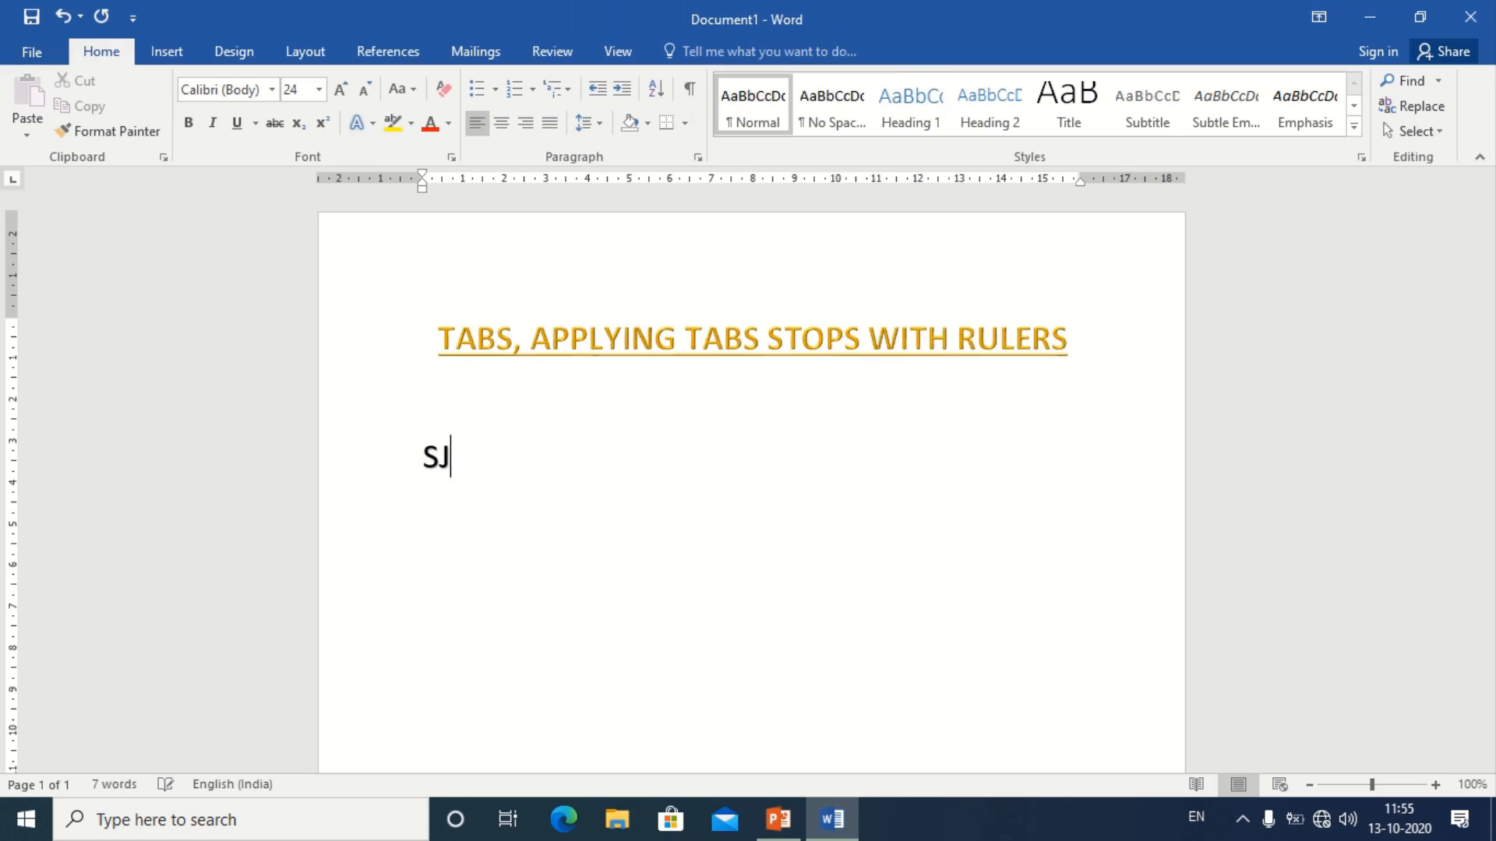
type("NO")
key("Tab")
key("Tab")
type("NAME")
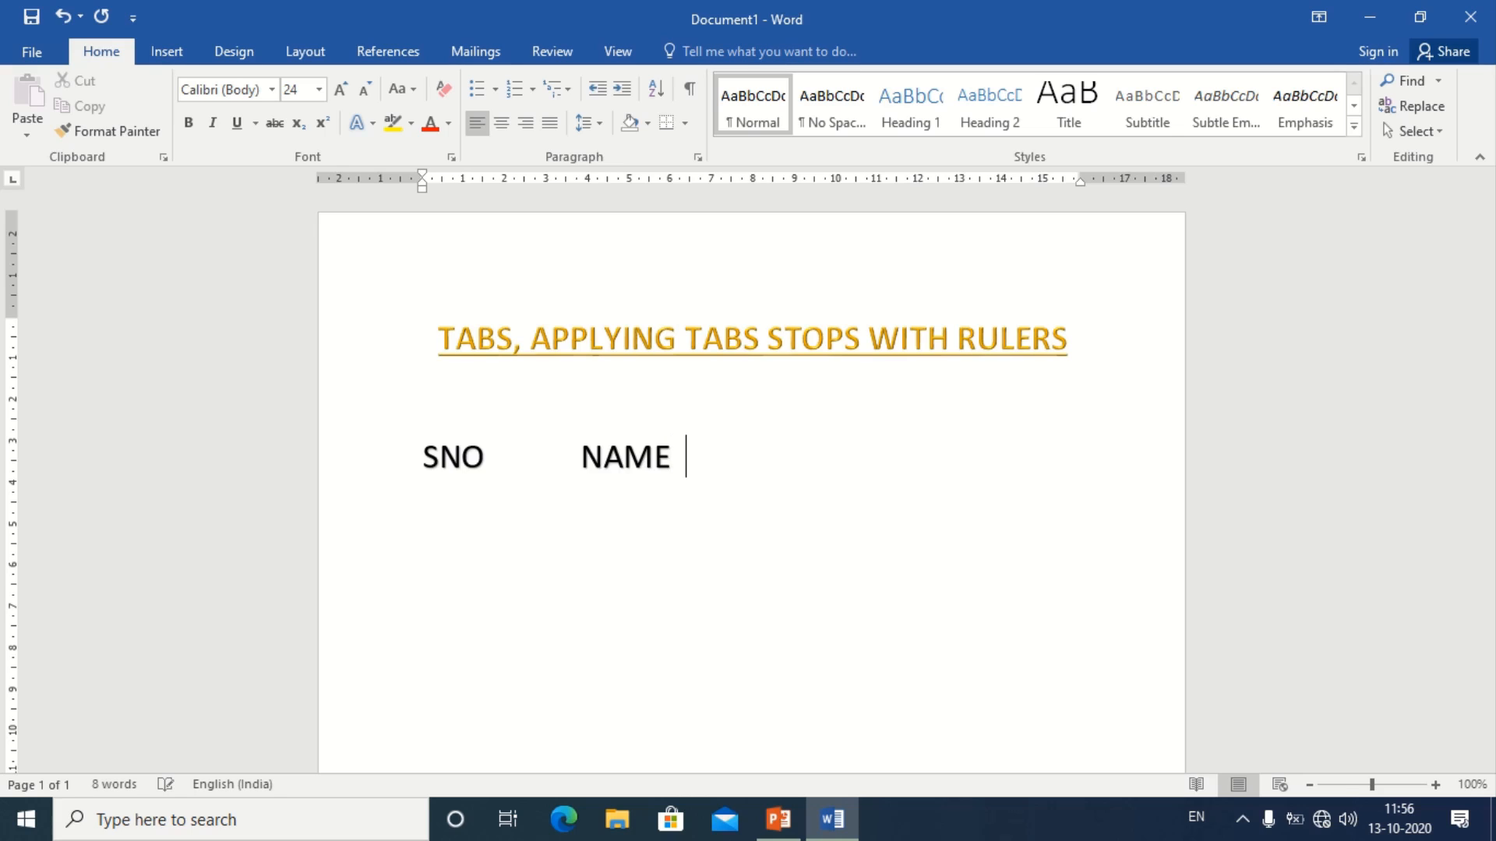
key("Tab")
type("ADDRESS")
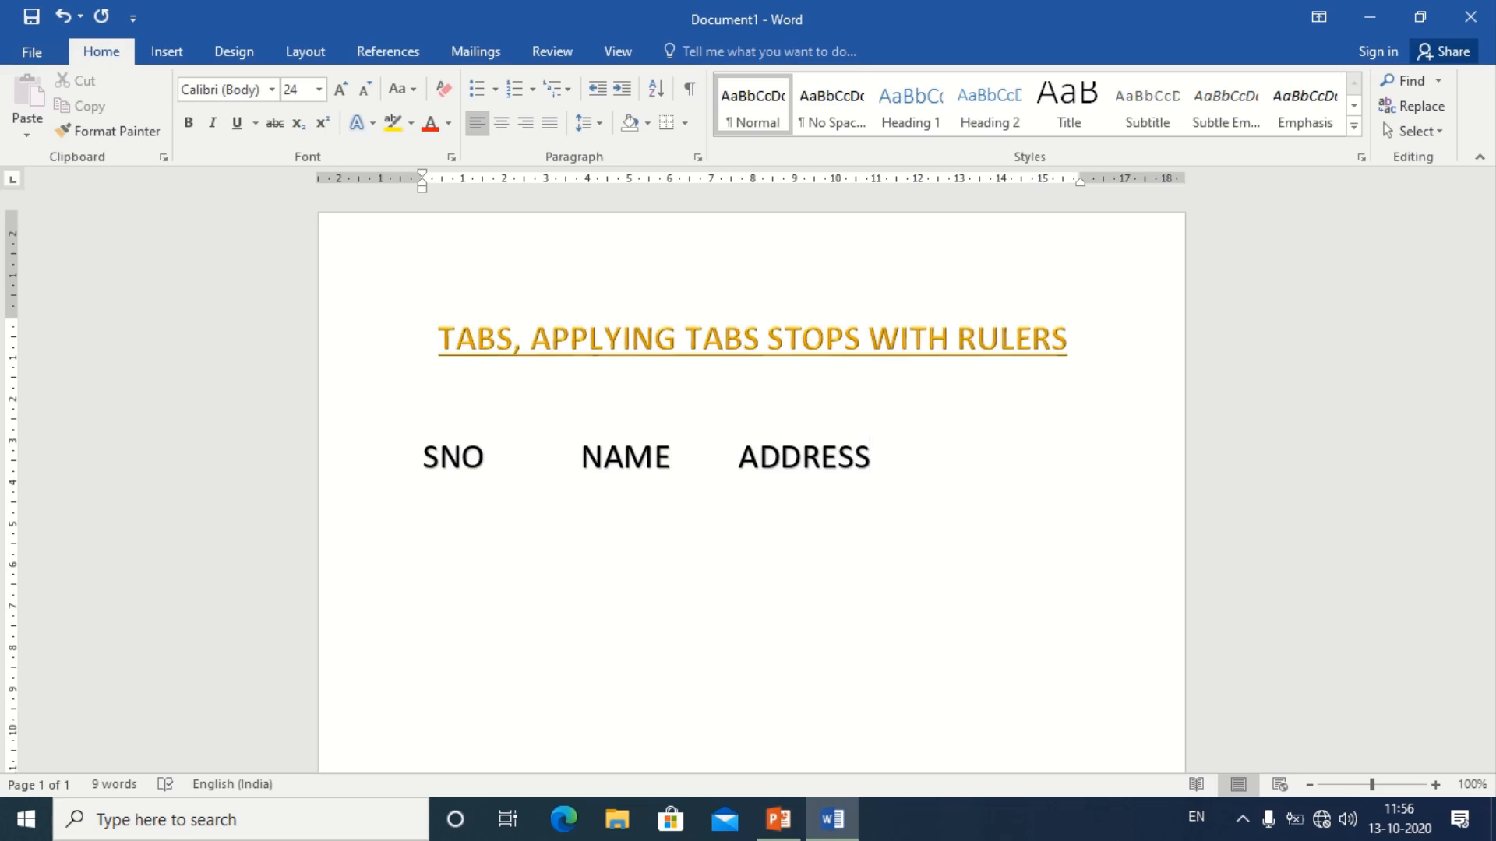
key("Tab")
key("Tab")
type("CITY")
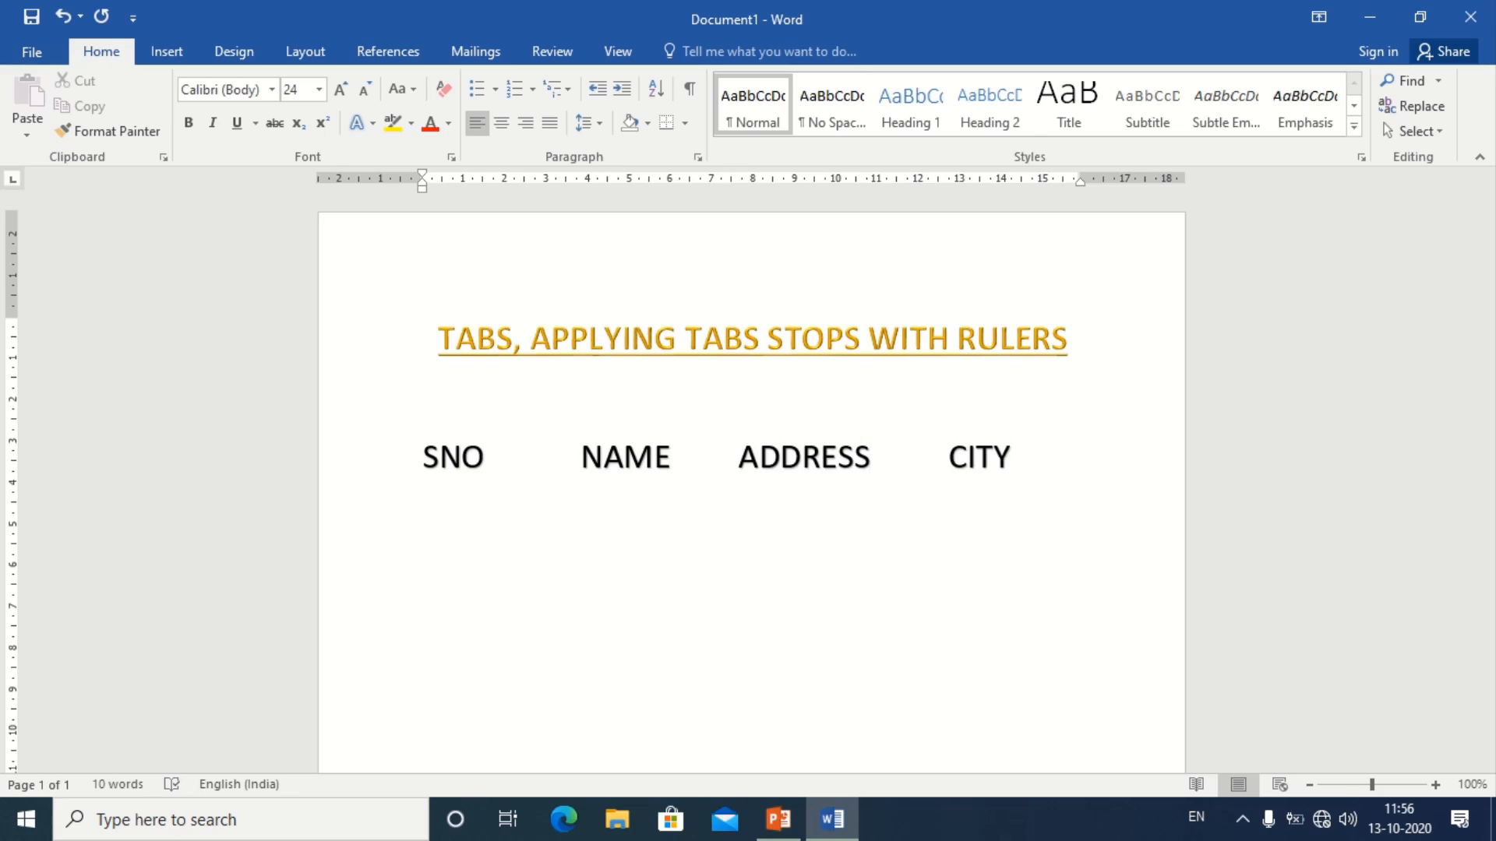
Start a new row numbered 1 and move to the NAME column
key("Return")
type("1")
key("Tab")
key("Tab")
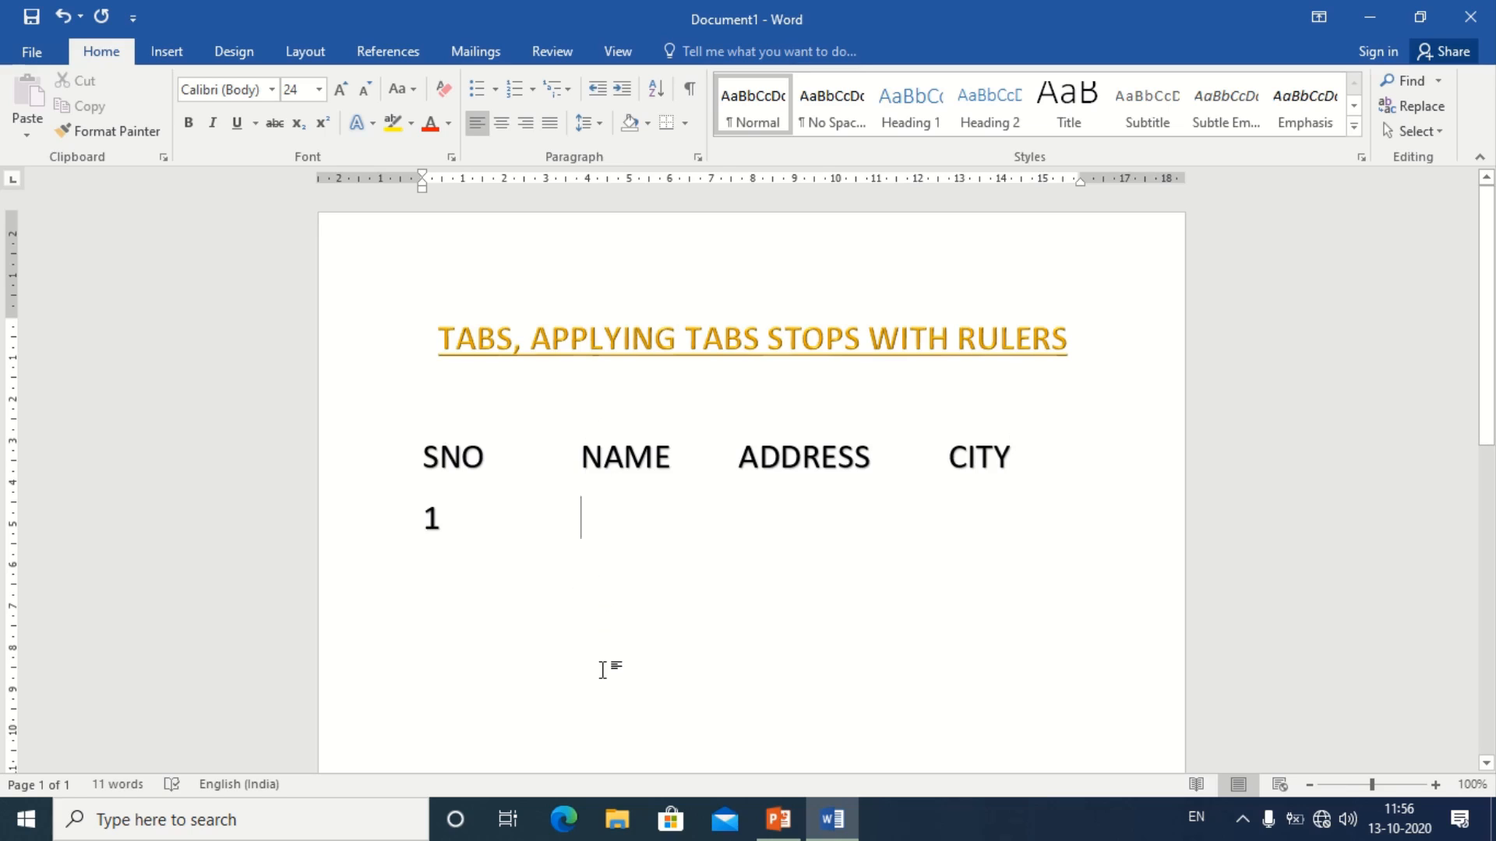
Complete row 1 with a name, BUS STAND and SIDHI in their tab columns
type("RAM")
key("Tab")
key("Tab")
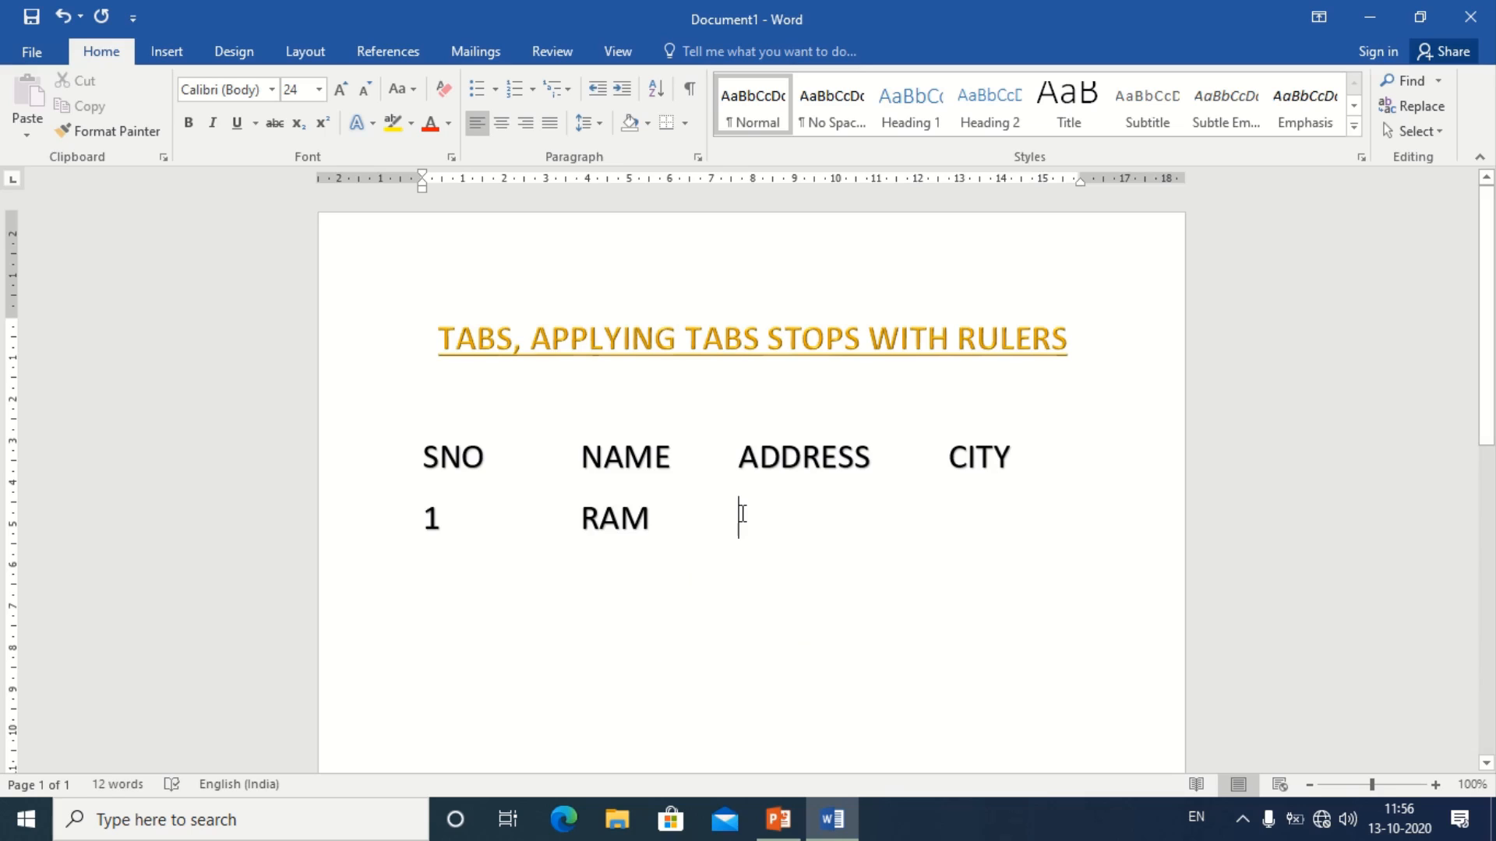
type("BUS STA")
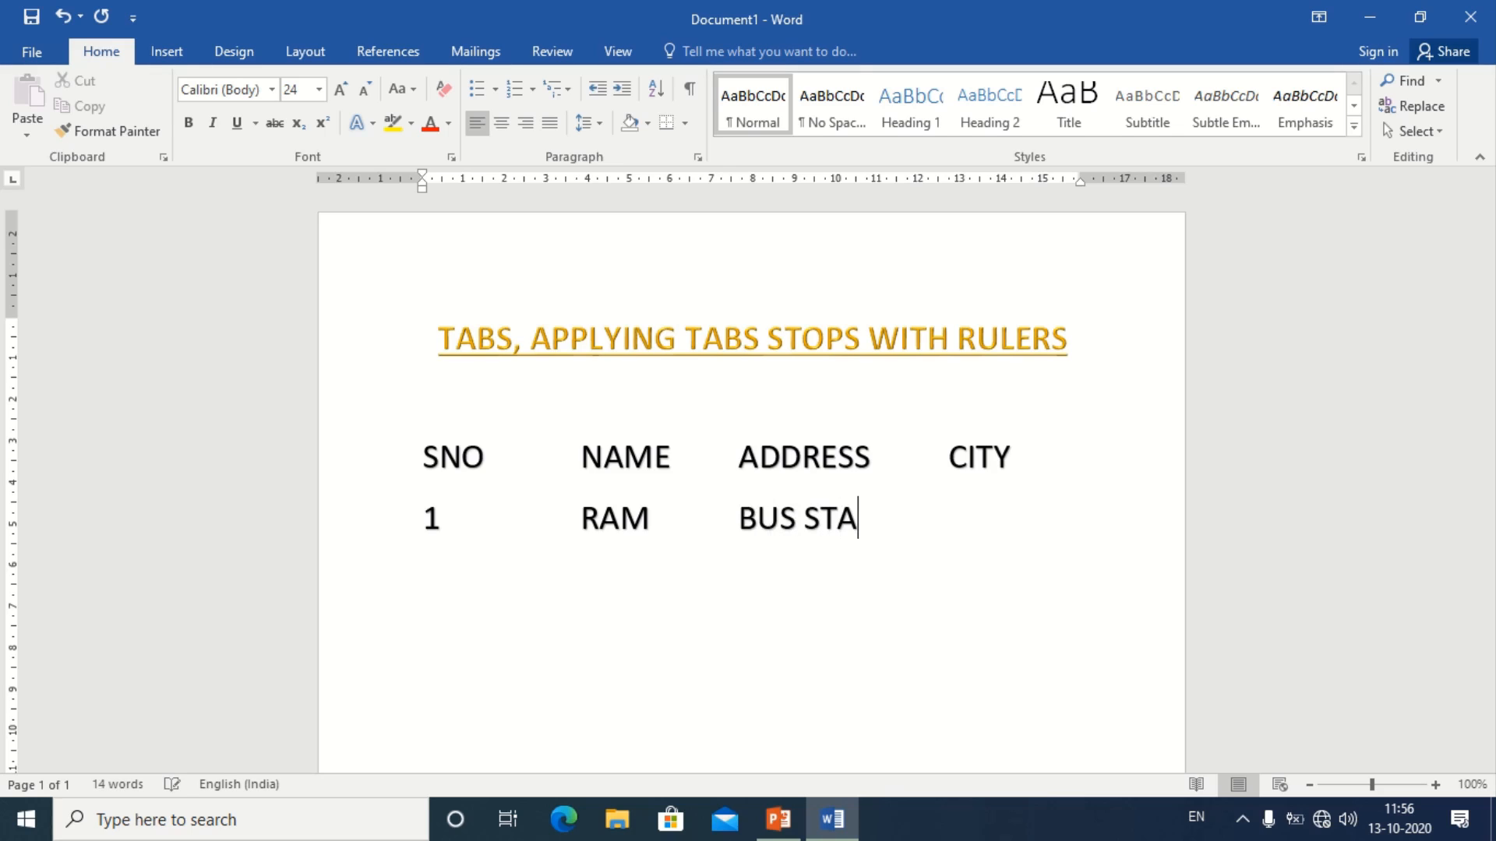
type("ND")
key("Tab")
type("SIDHI")
key("Tab")
Add row 2 with 2, a name, RAILWAY and REWA separated by tabs
key("Return")
type("2")
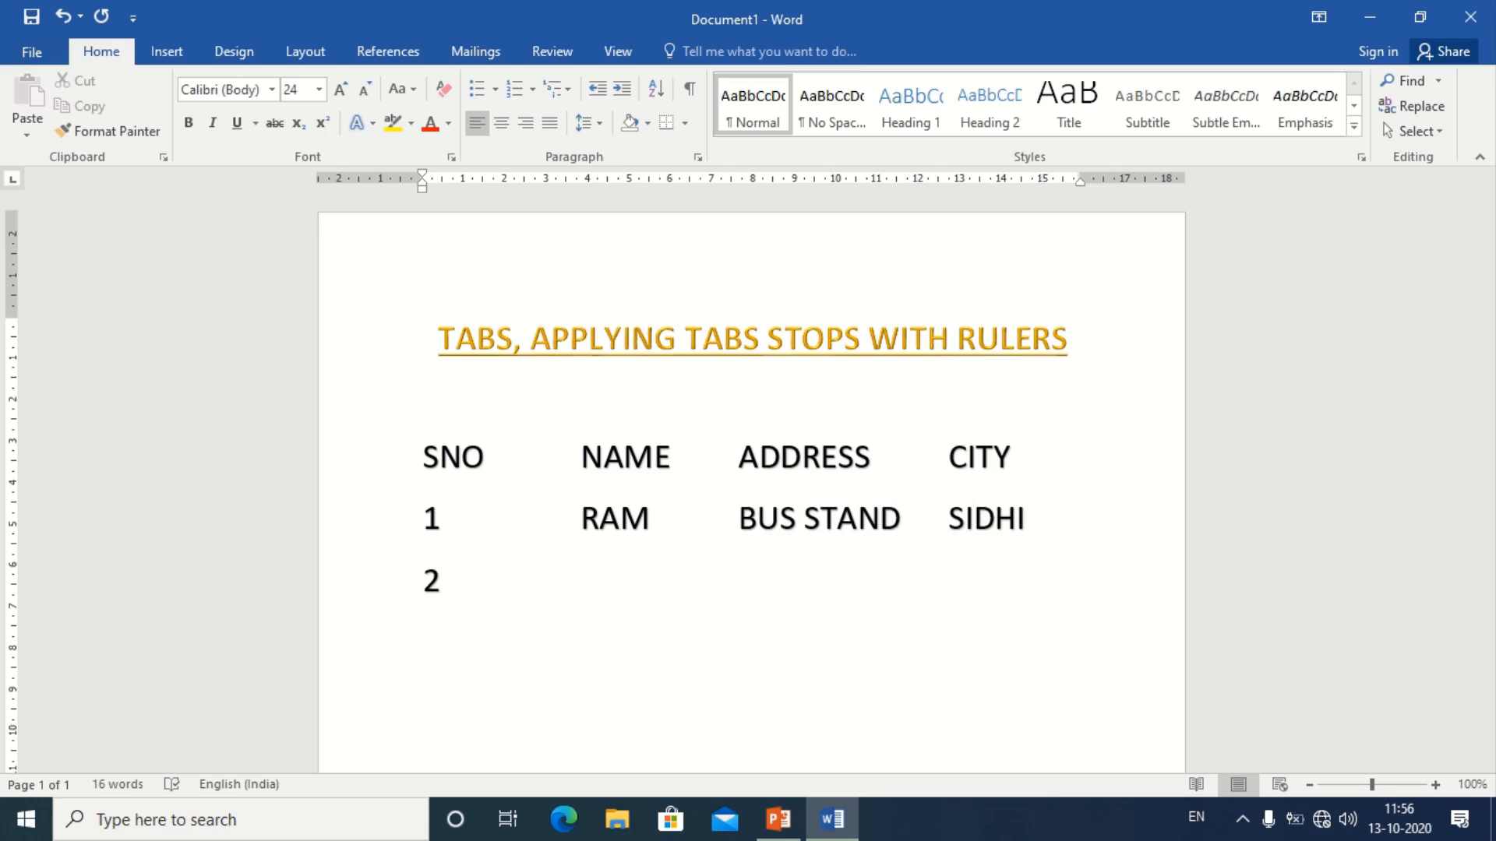
key("Tab")
type("SHYAM")
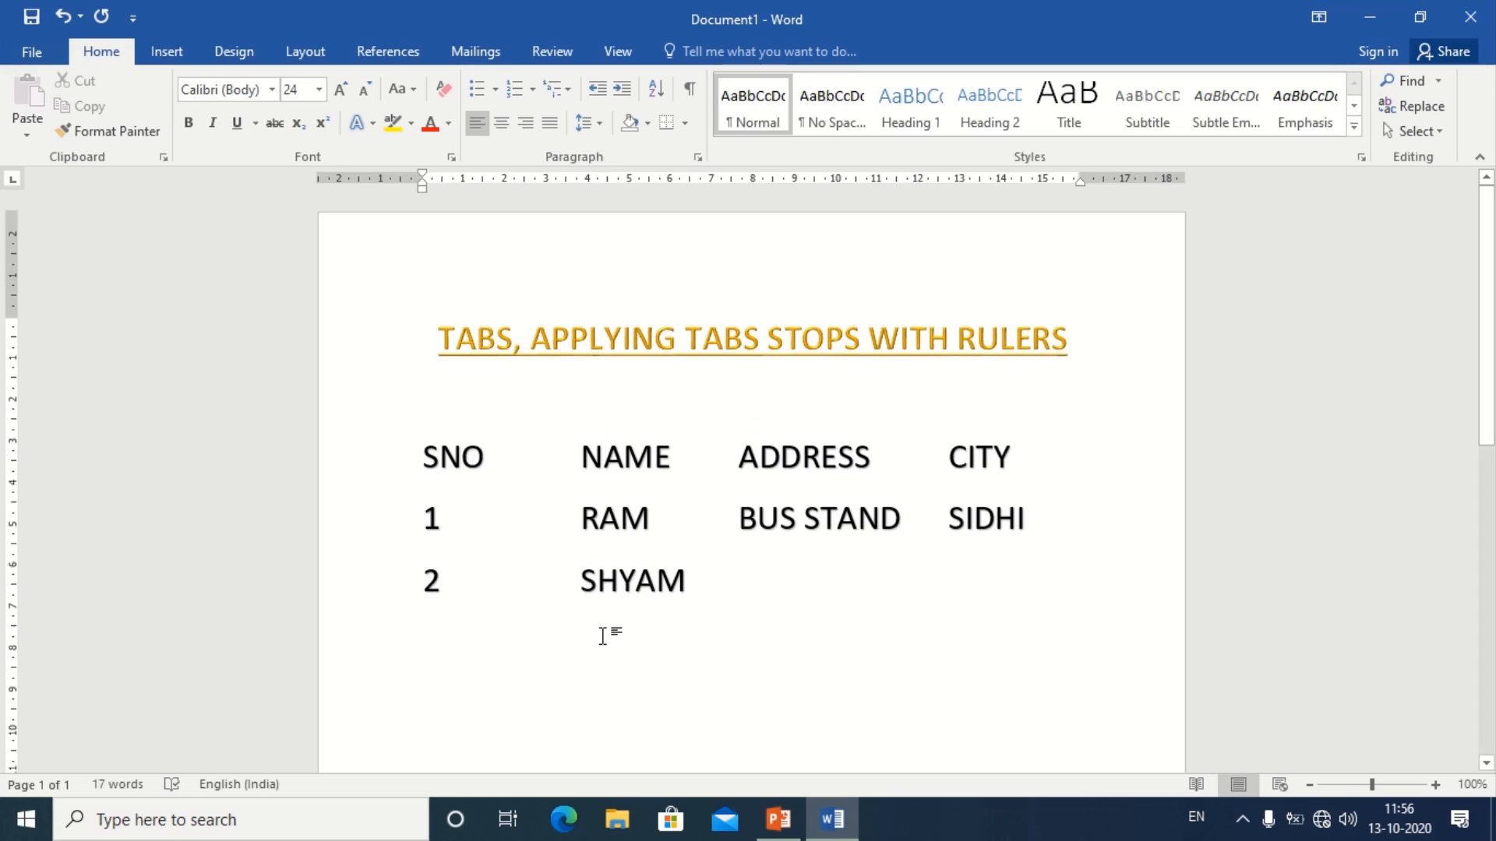
key("Tab")
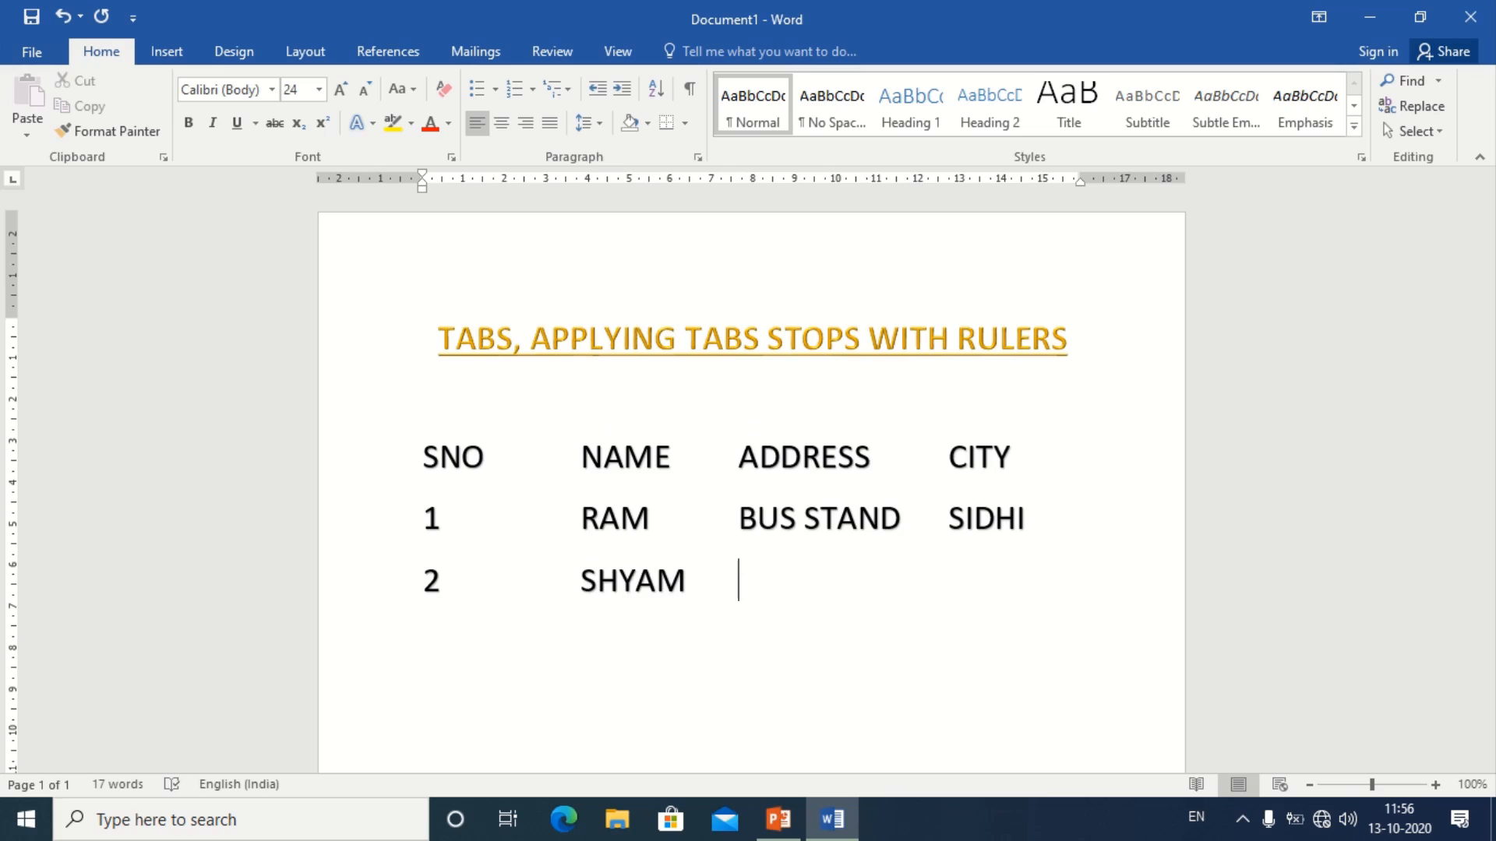
type("RAILWAY")
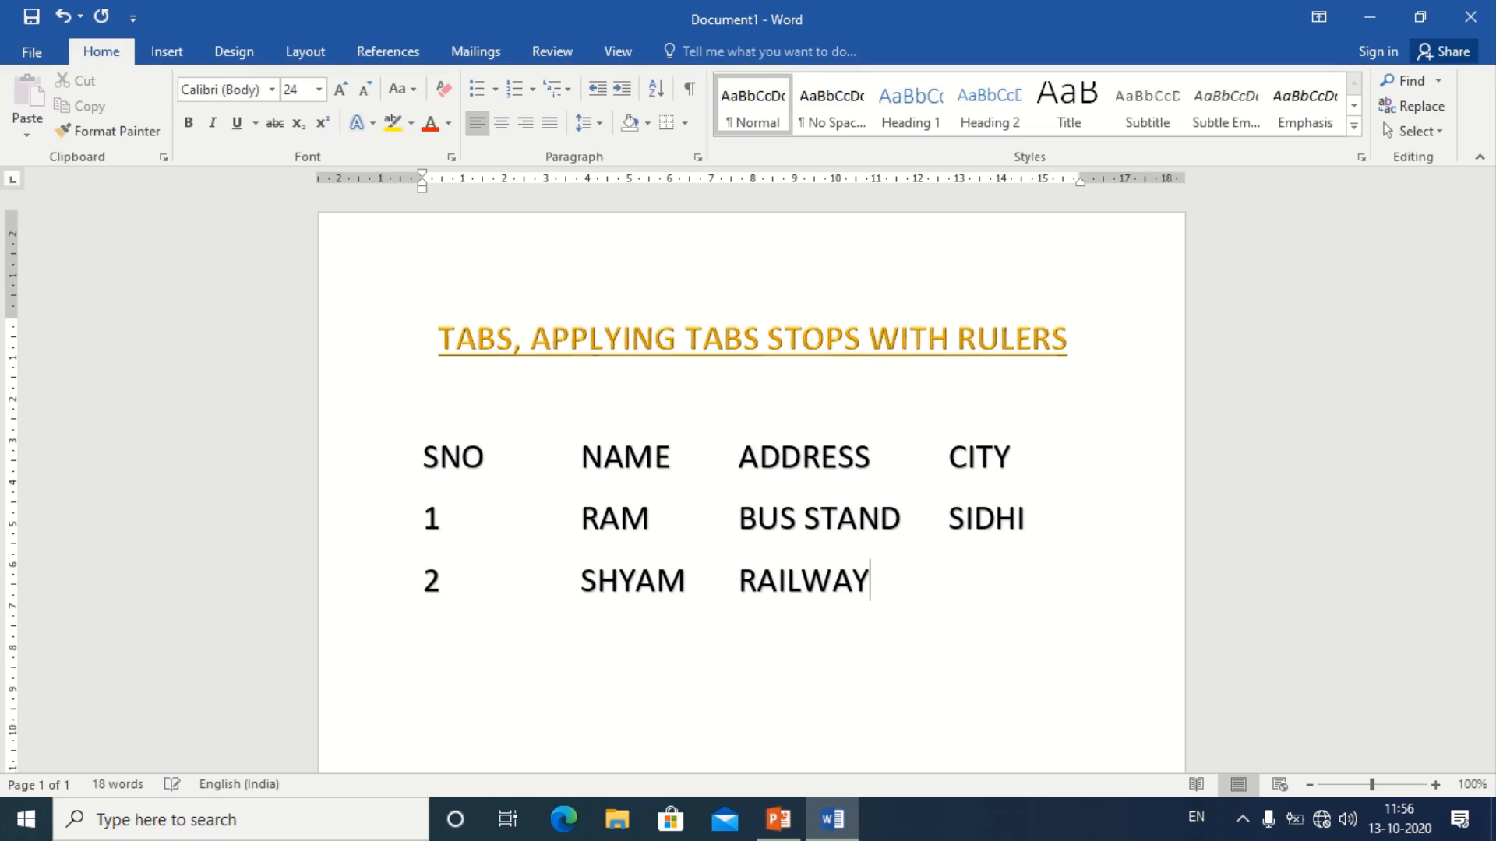
key("Tab")
type("REWA")
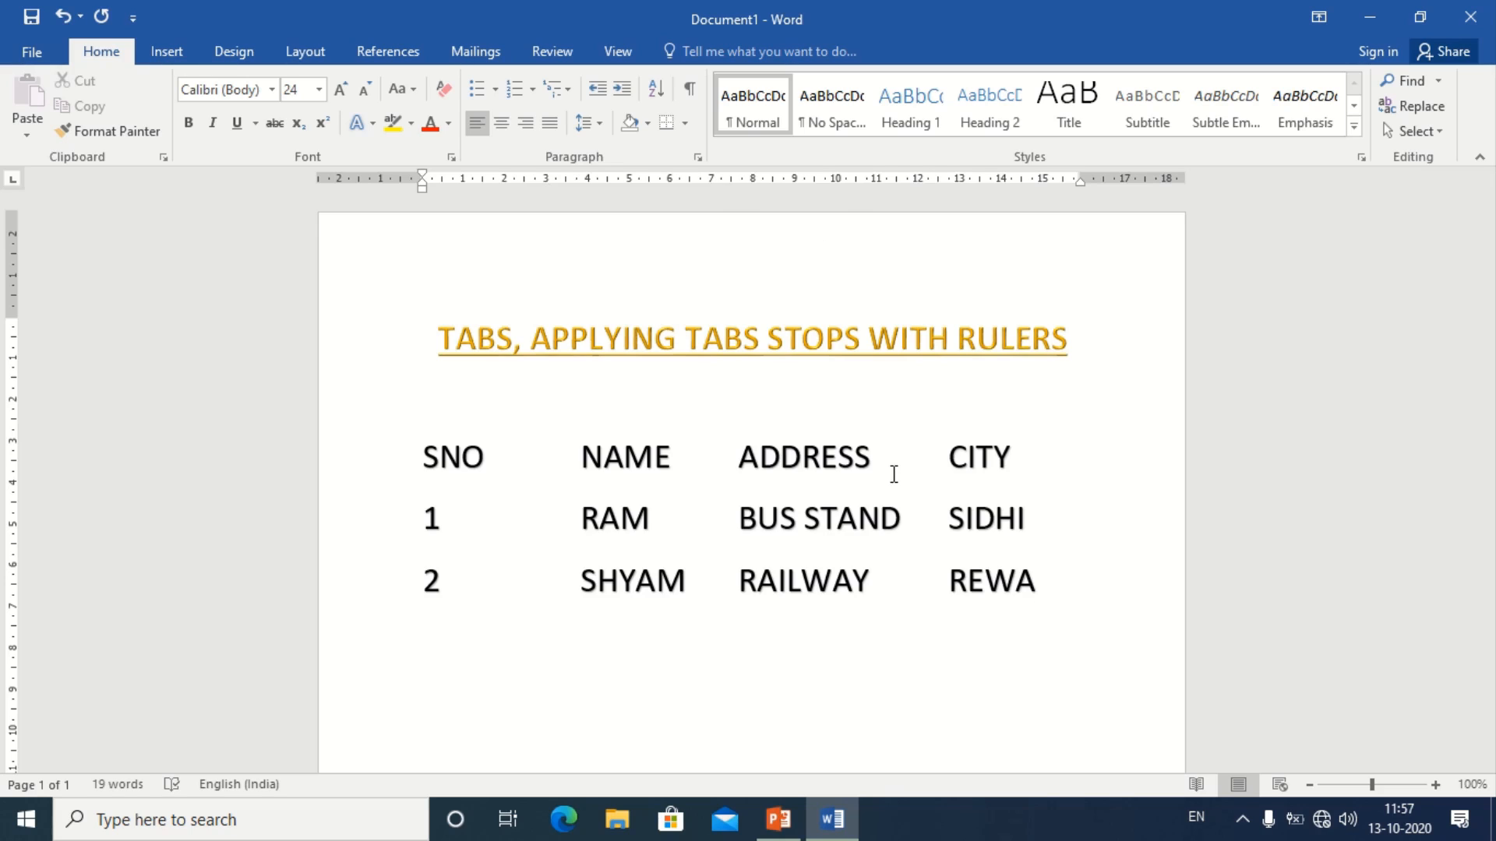
Select the whole SNO-to-REWA table text and delete it
key("Return")
key("Return")
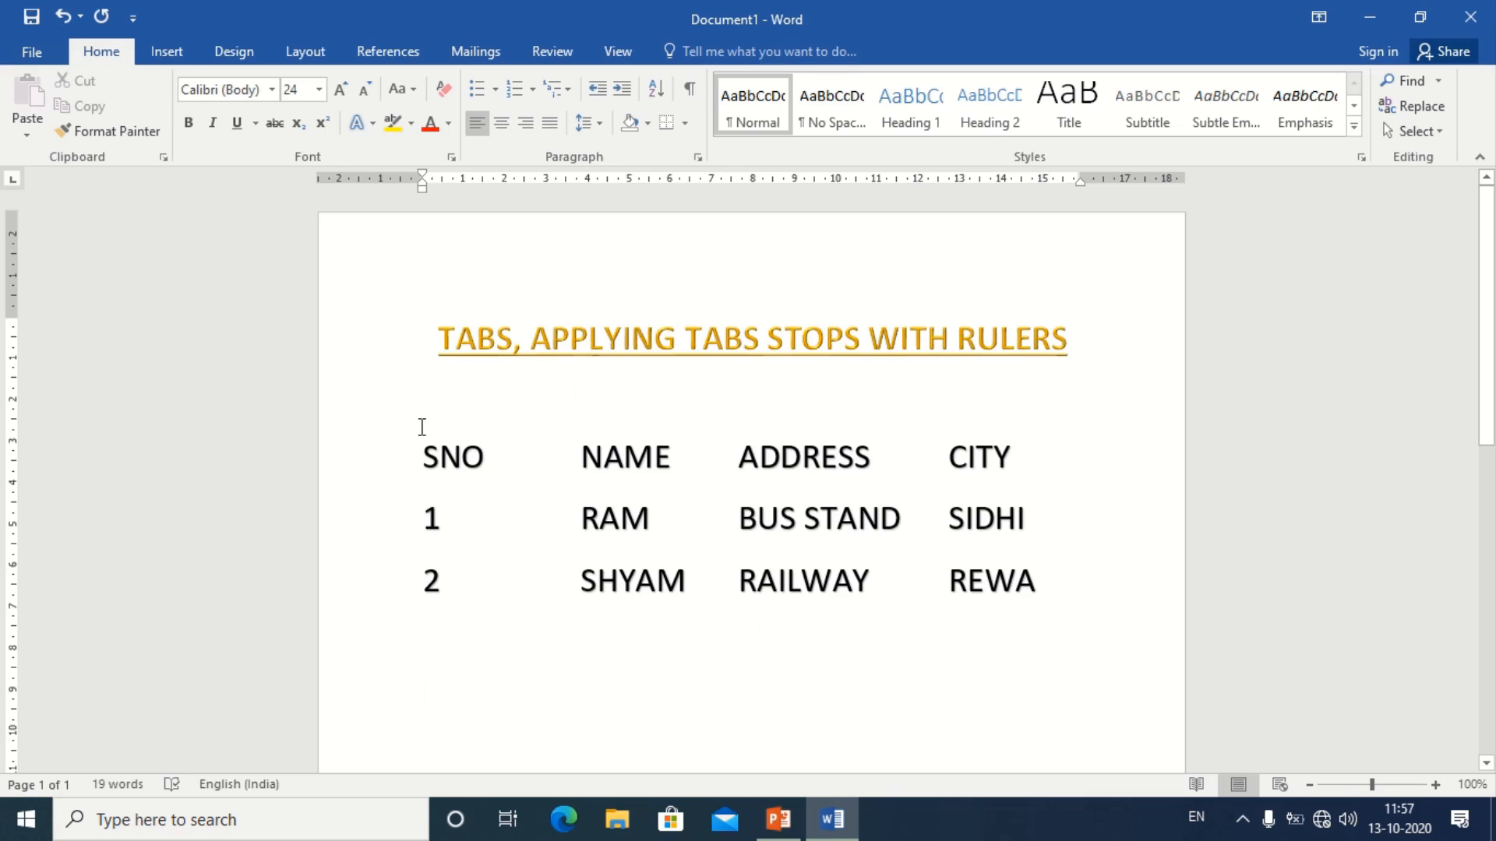
left_click_drag(421, 457, 1033, 586)
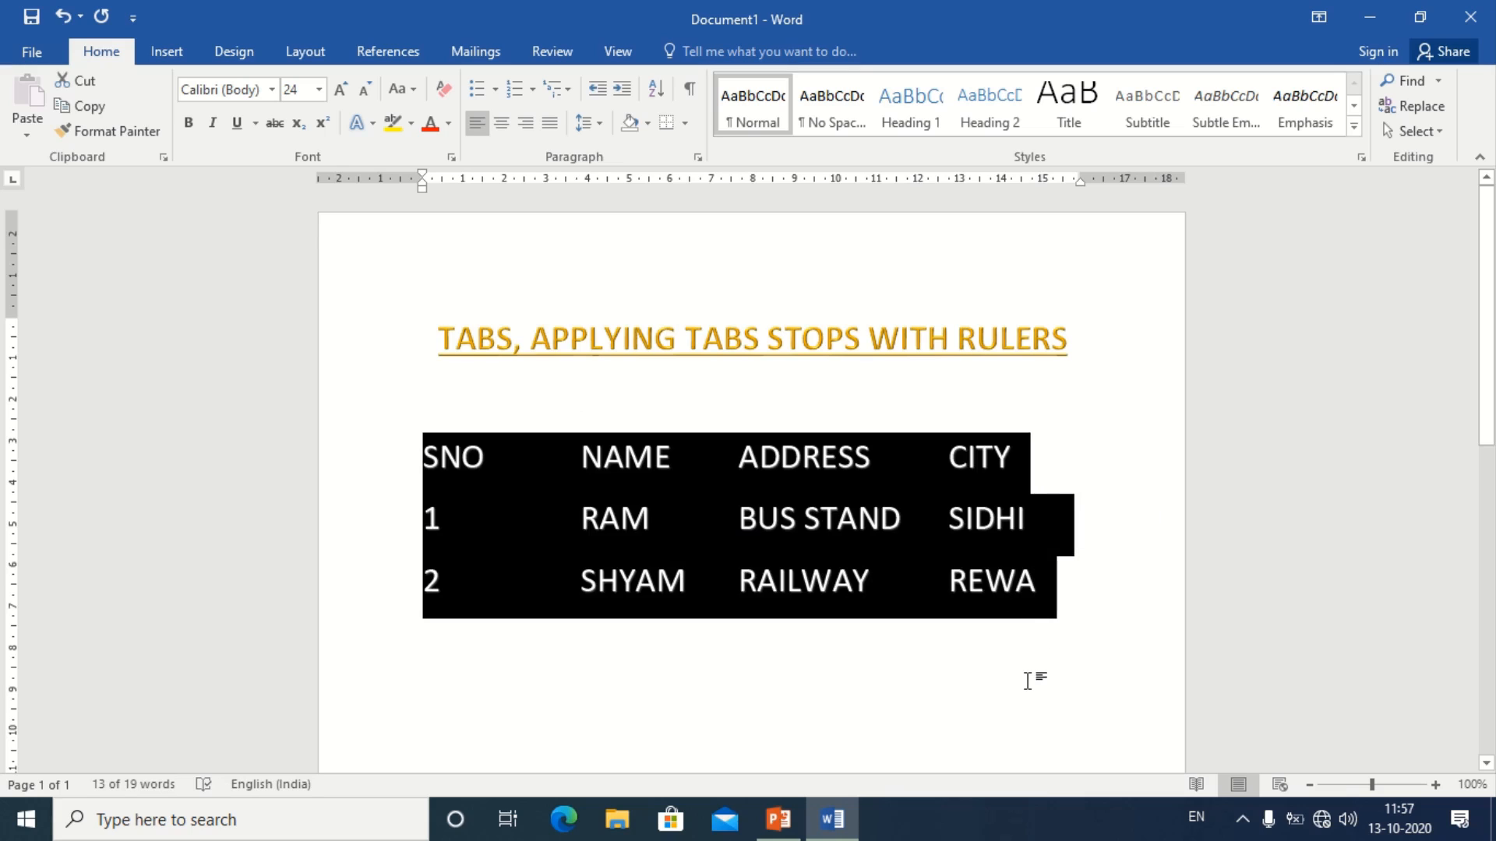
key("Delete")
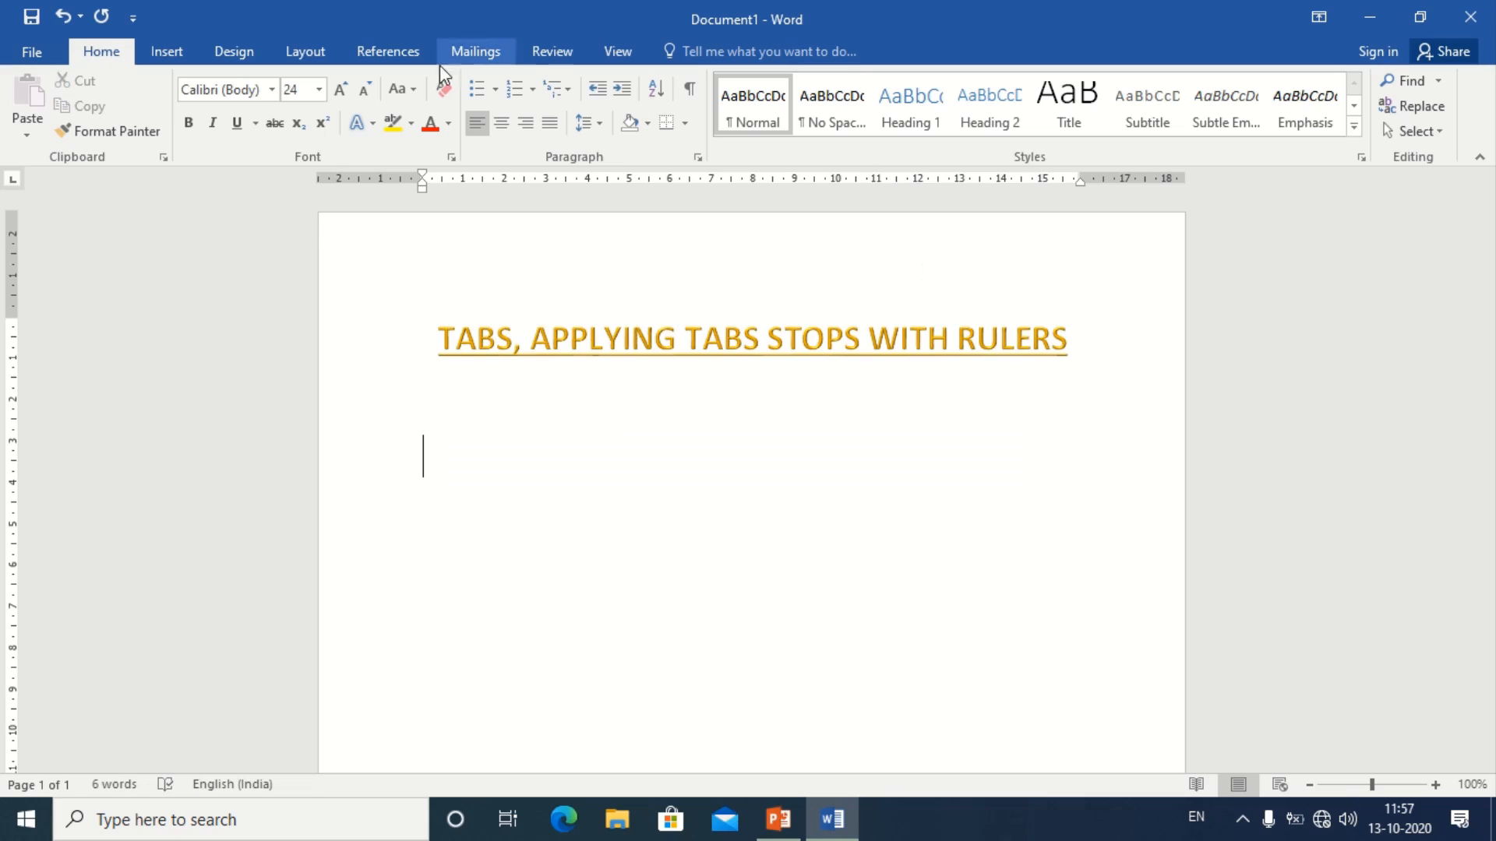
Browse the Paragraph dialog's Indents and Line and Page Breaks tabs, closing it unchanged
left_click(698, 159)
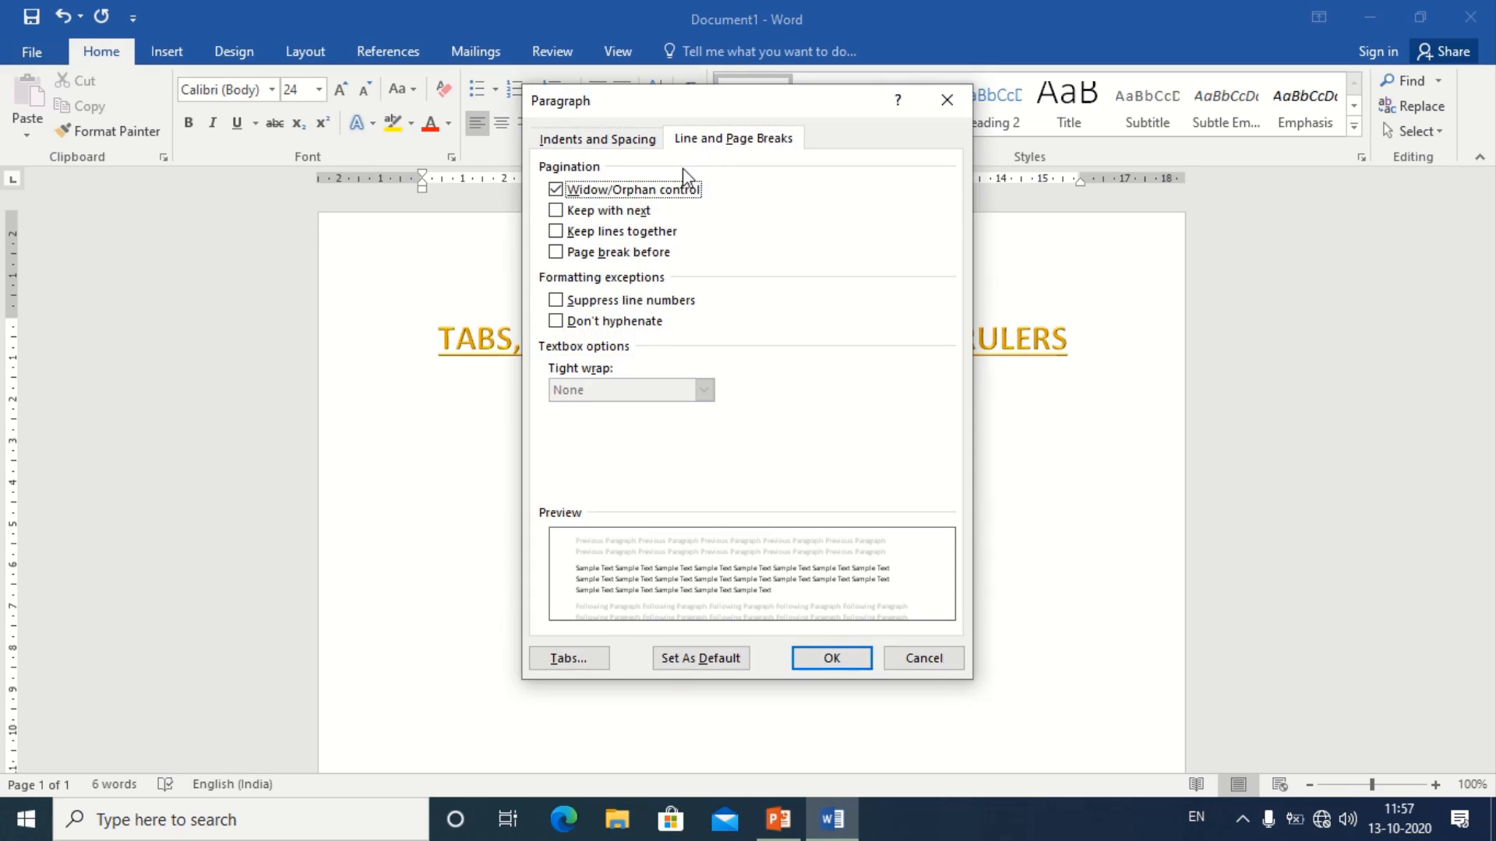
left_click(585, 145)
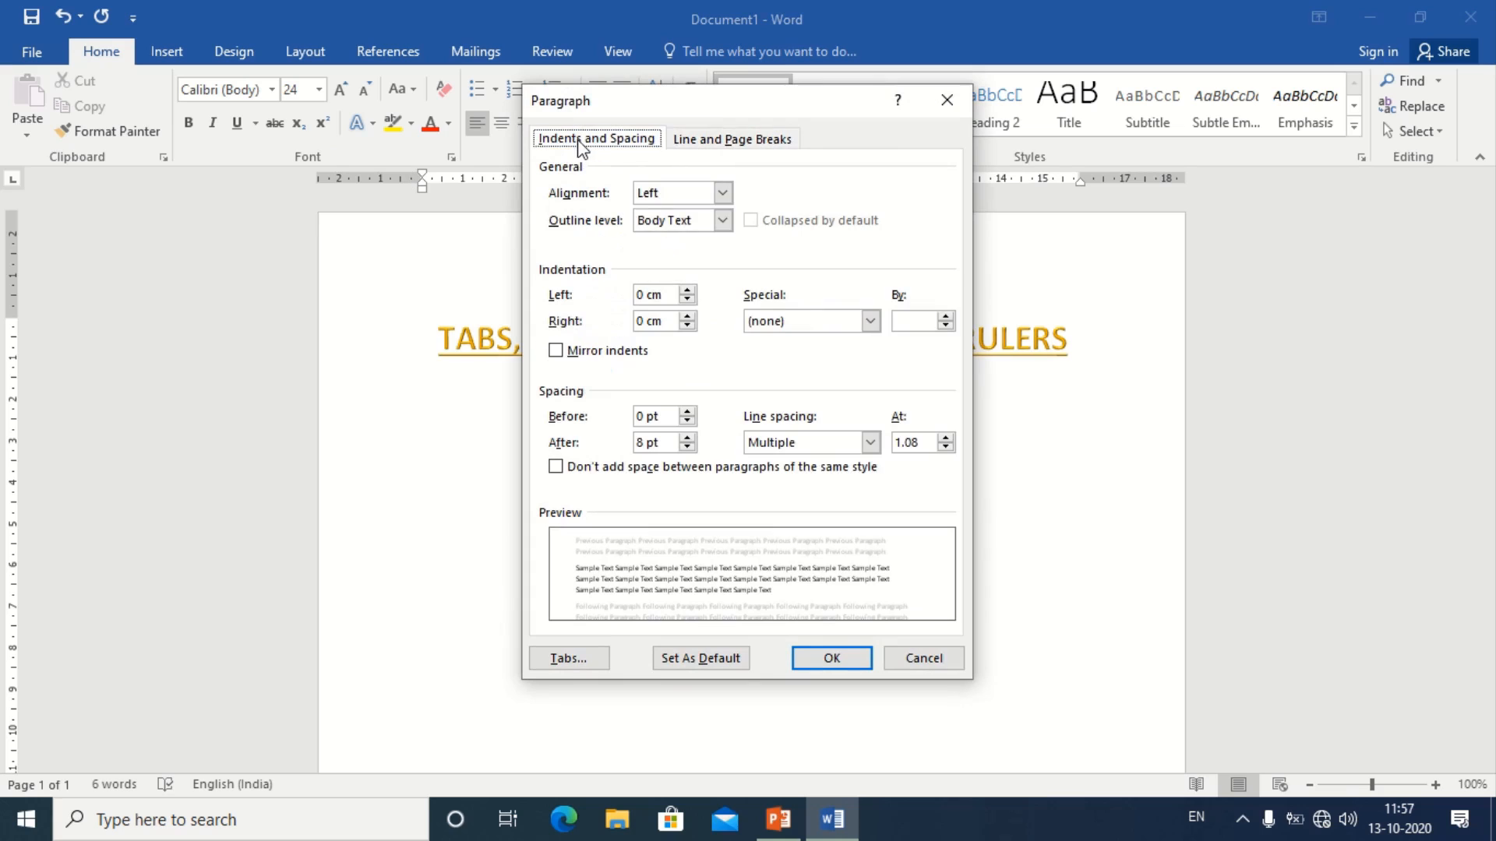
left_click(739, 141)
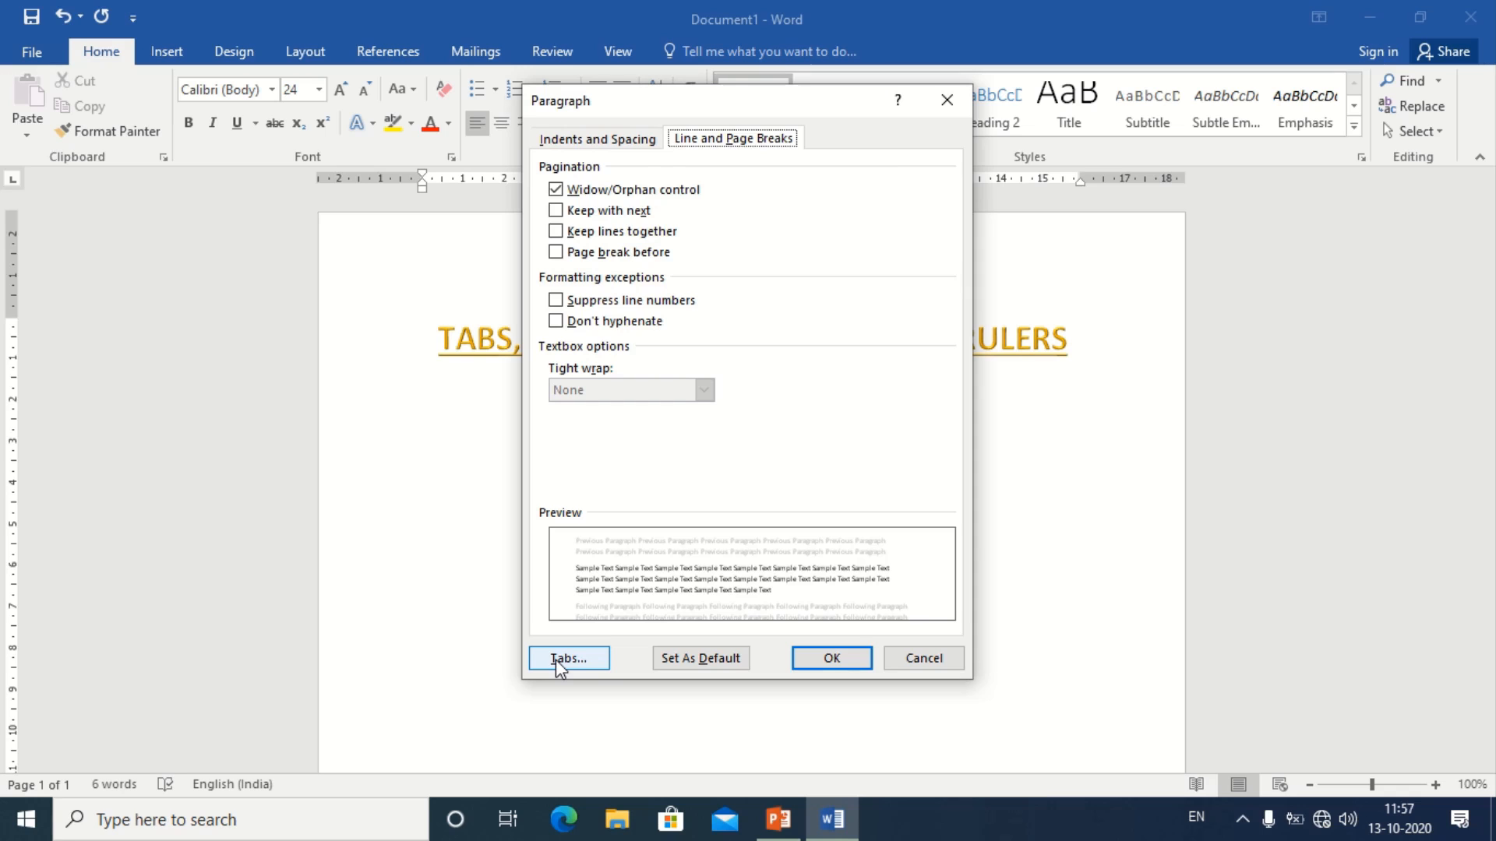
left_click_drag(676, 114, 949, 228)
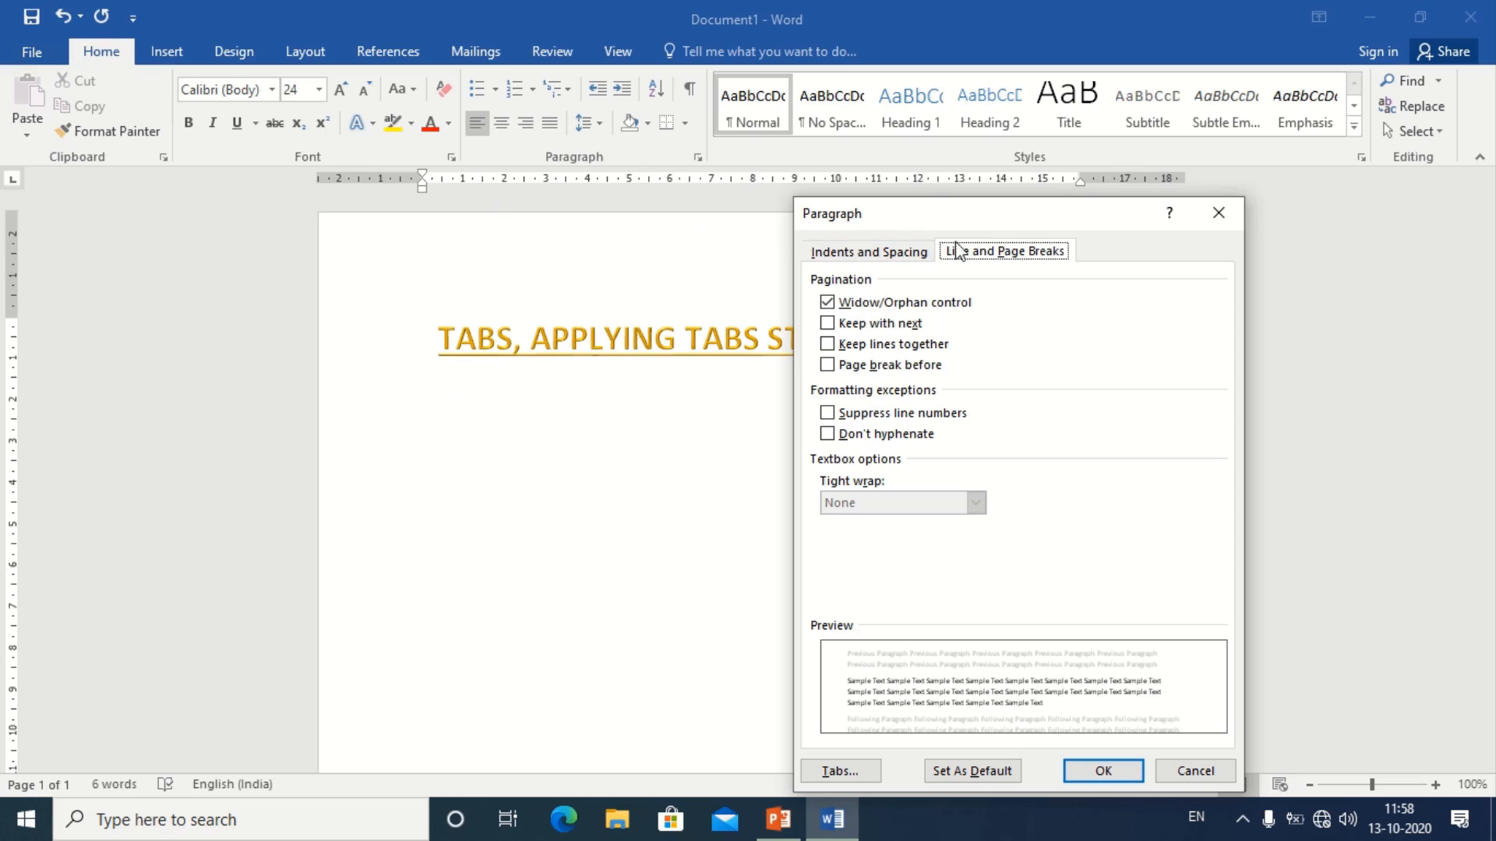
left_click(1217, 213)
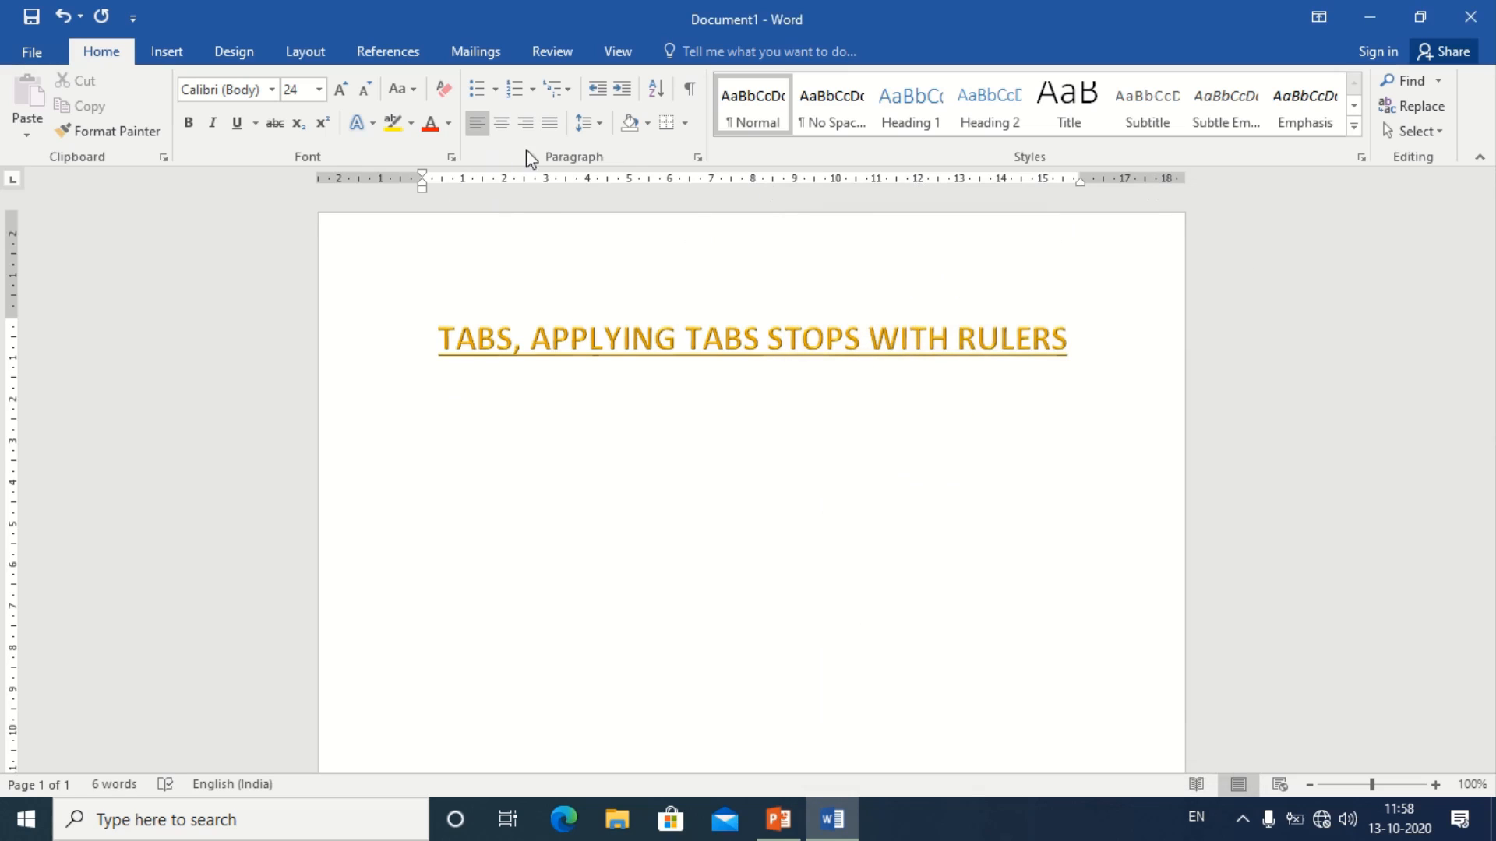
Open the Tabs dialog through the Paragraph settings for the empty line
left_click(699, 159)
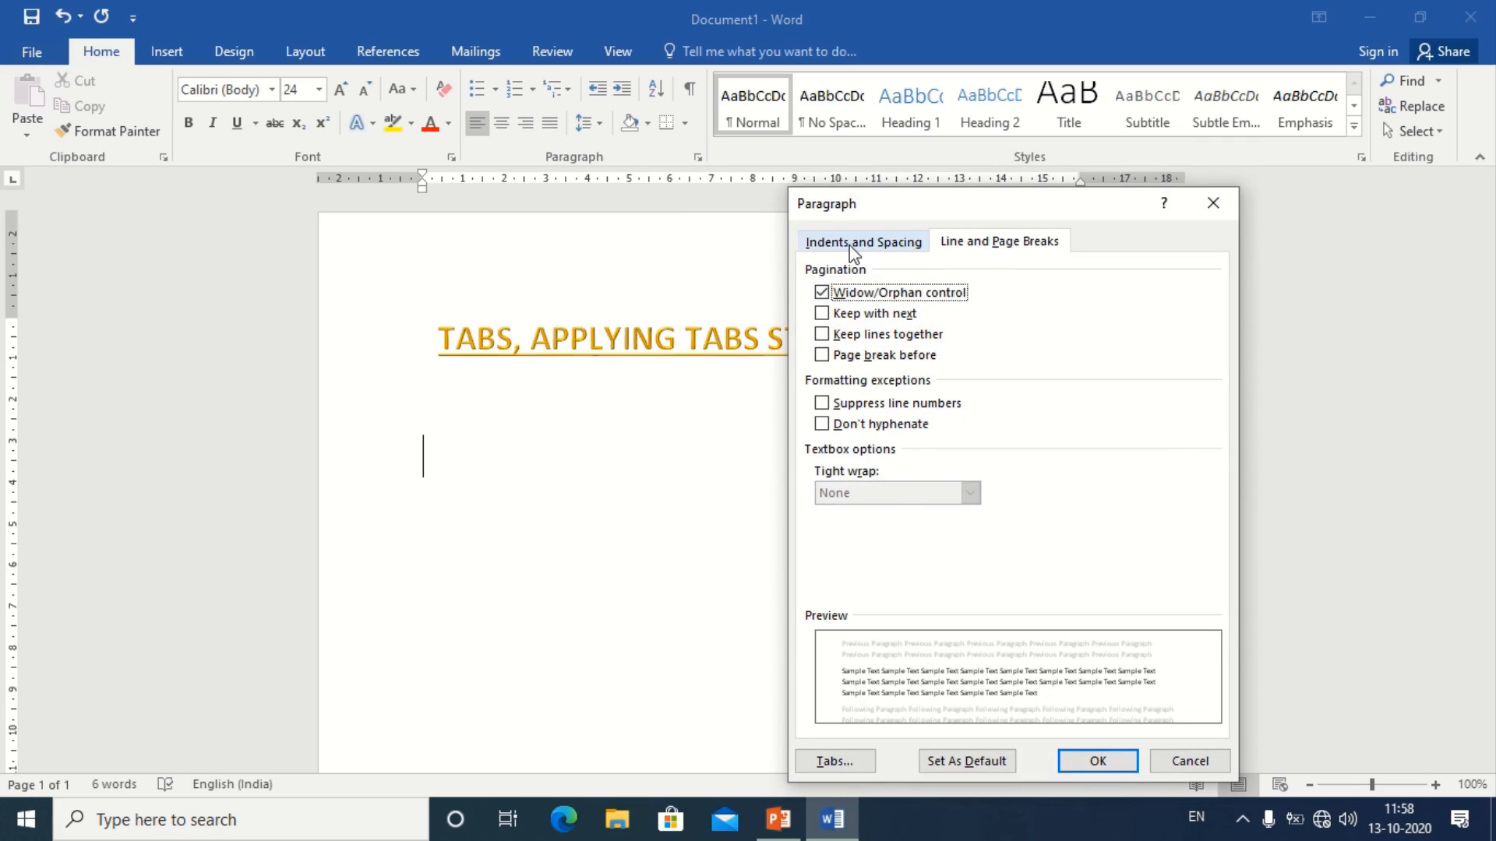
left_click(839, 762)
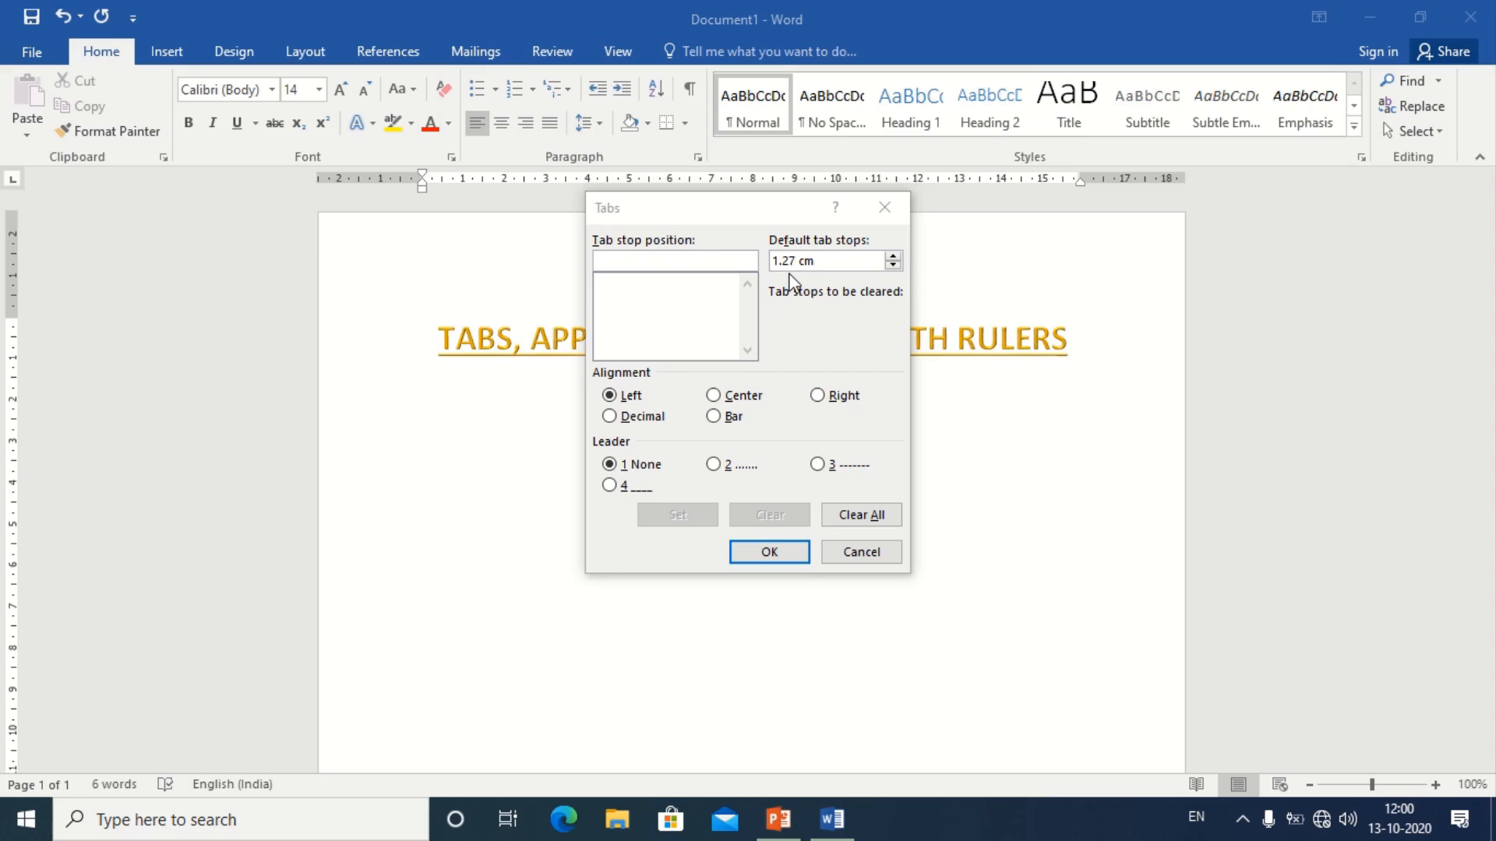
Set left tab stops at 3 cm, 7 cm and 12 cm and apply them
left_click(610, 263)
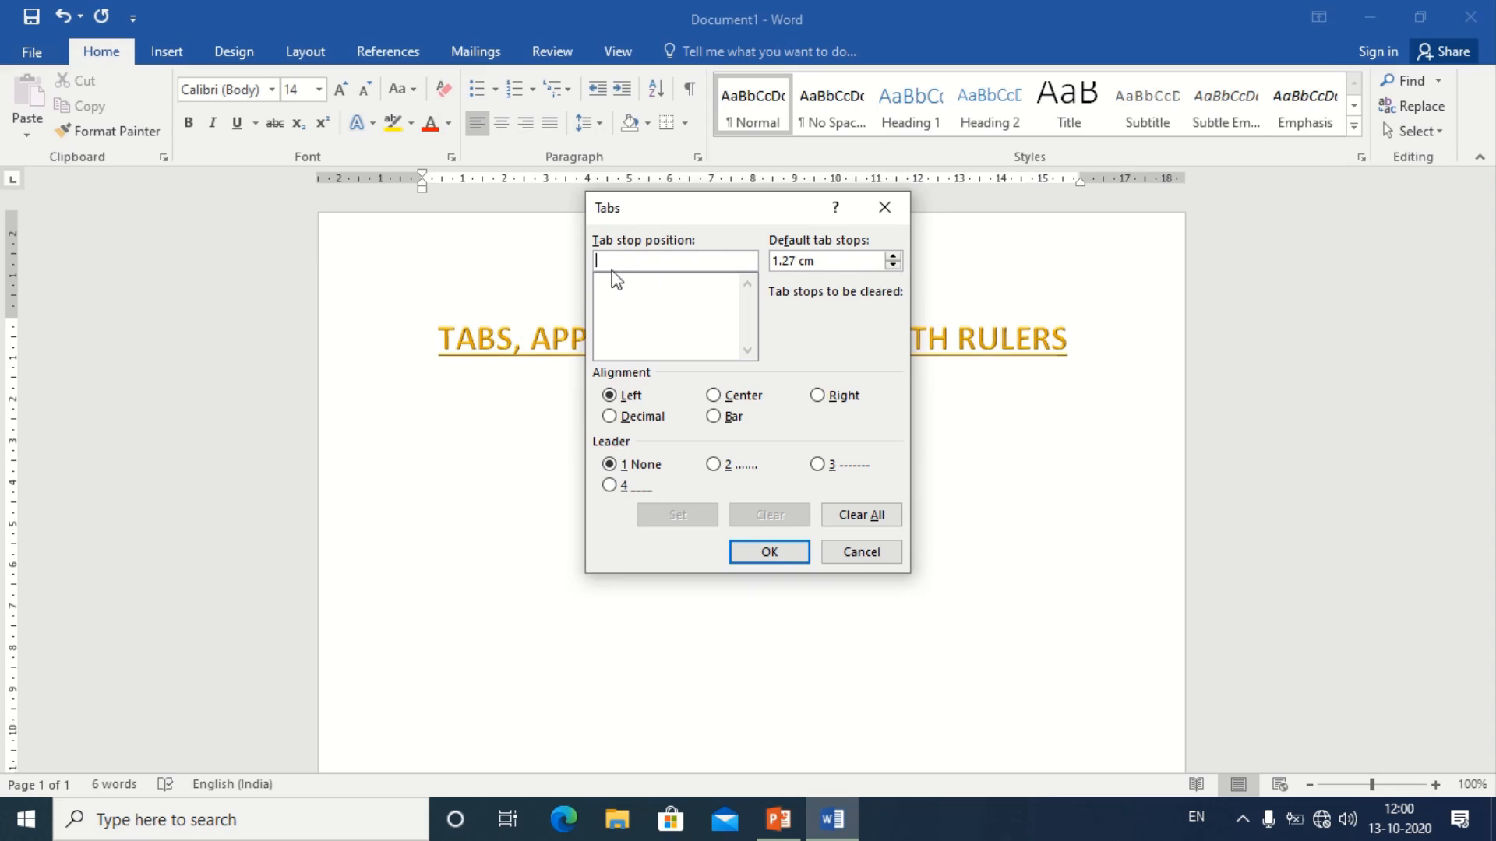
type("3")
left_click(676, 514)
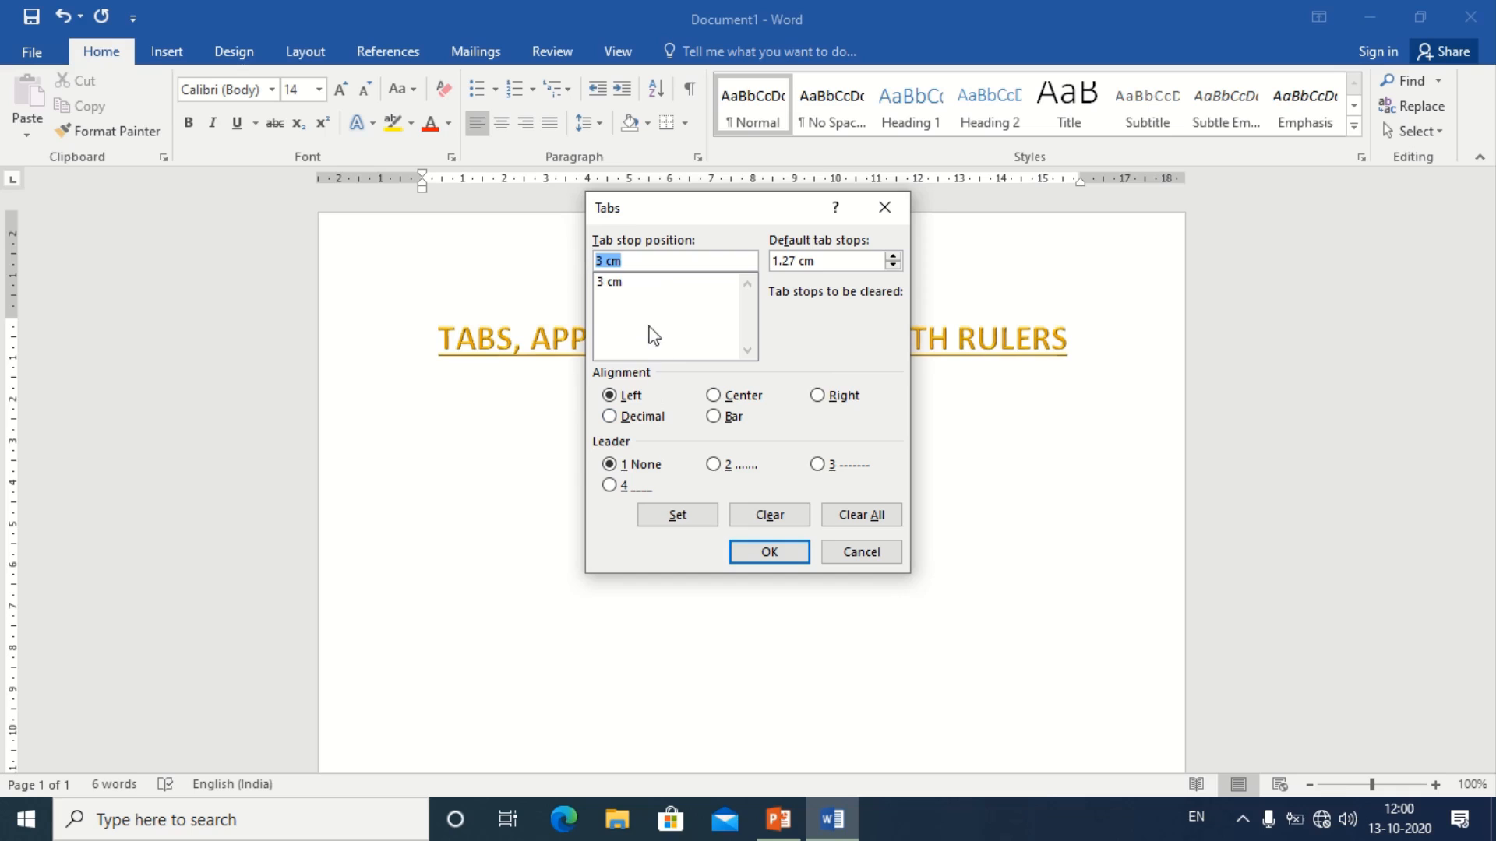
key("BackSpace")
type("7")
left_click(677, 515)
type("12")
left_click(688, 521)
left_click(766, 554)
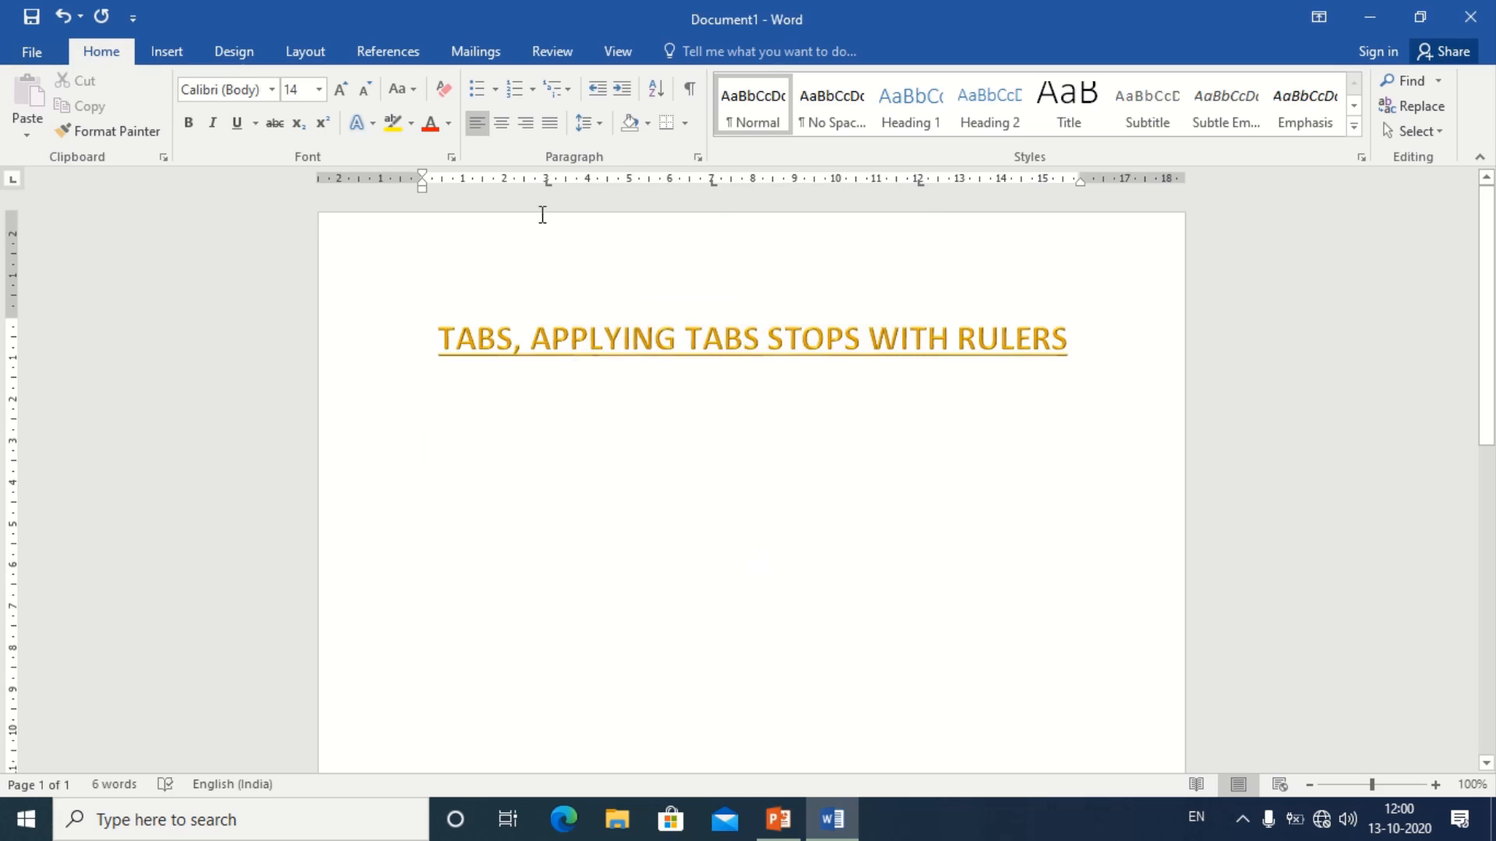
Type SNO, NAME, ADDRESS, CITY on the 3, 7 and 12 cm stops, then 1 on the next line
left_click_drag(547, 183, 548, 185)
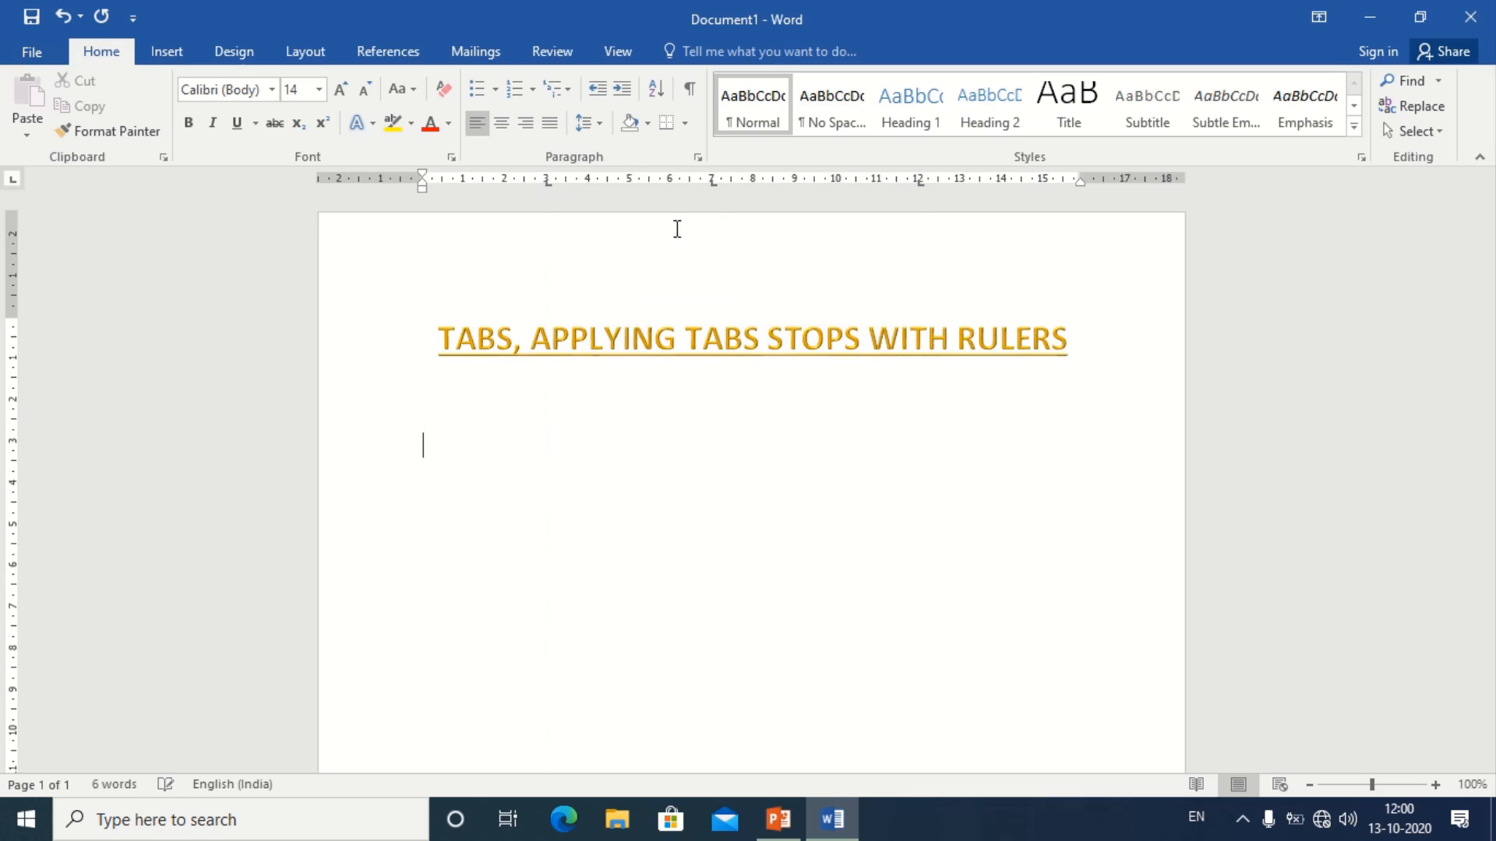
left_click(711, 184)
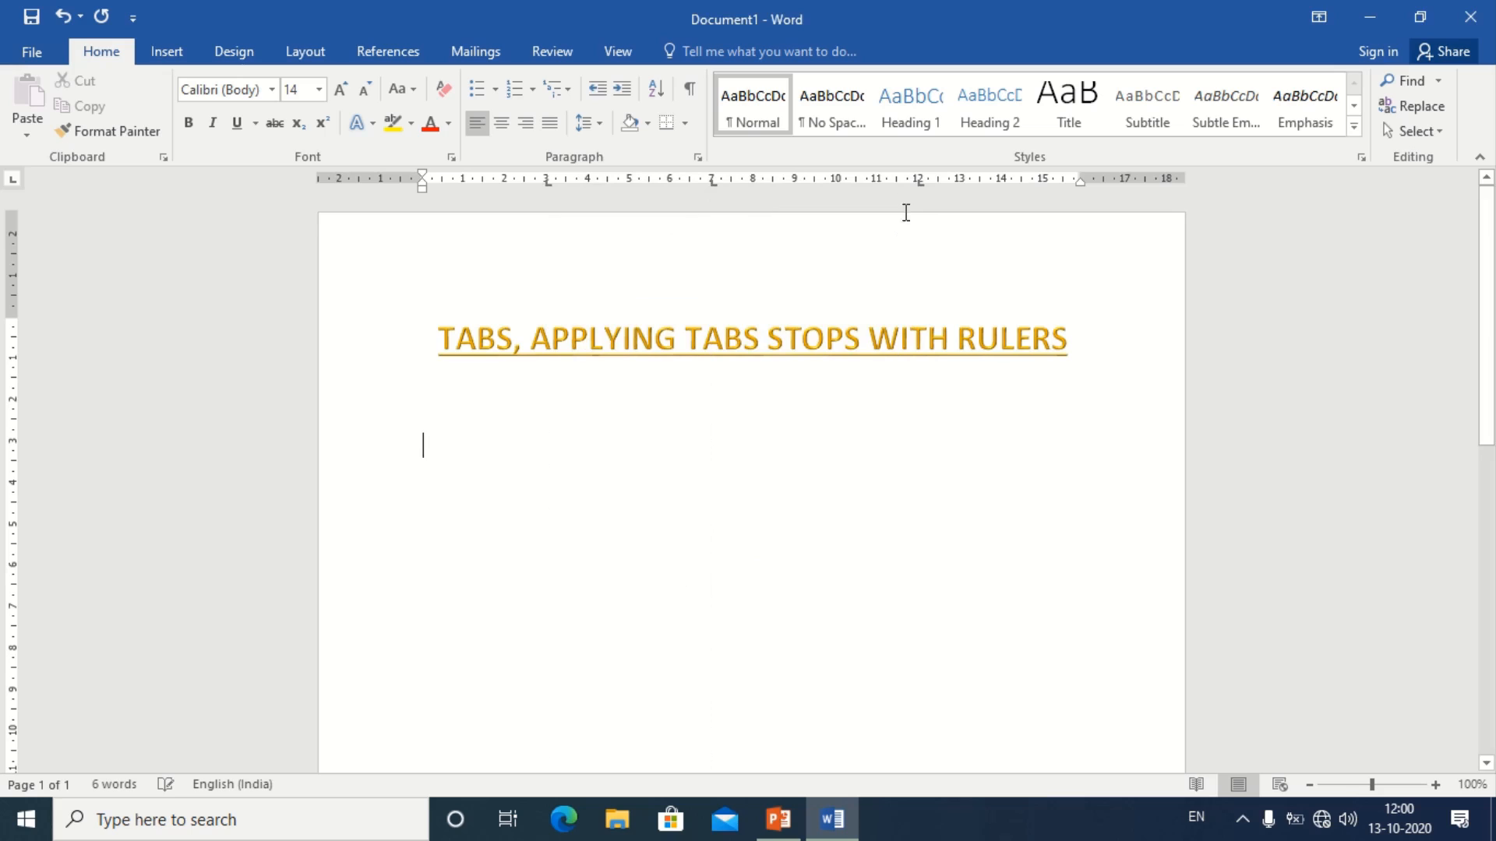
left_click(919, 184)
type("SNO")
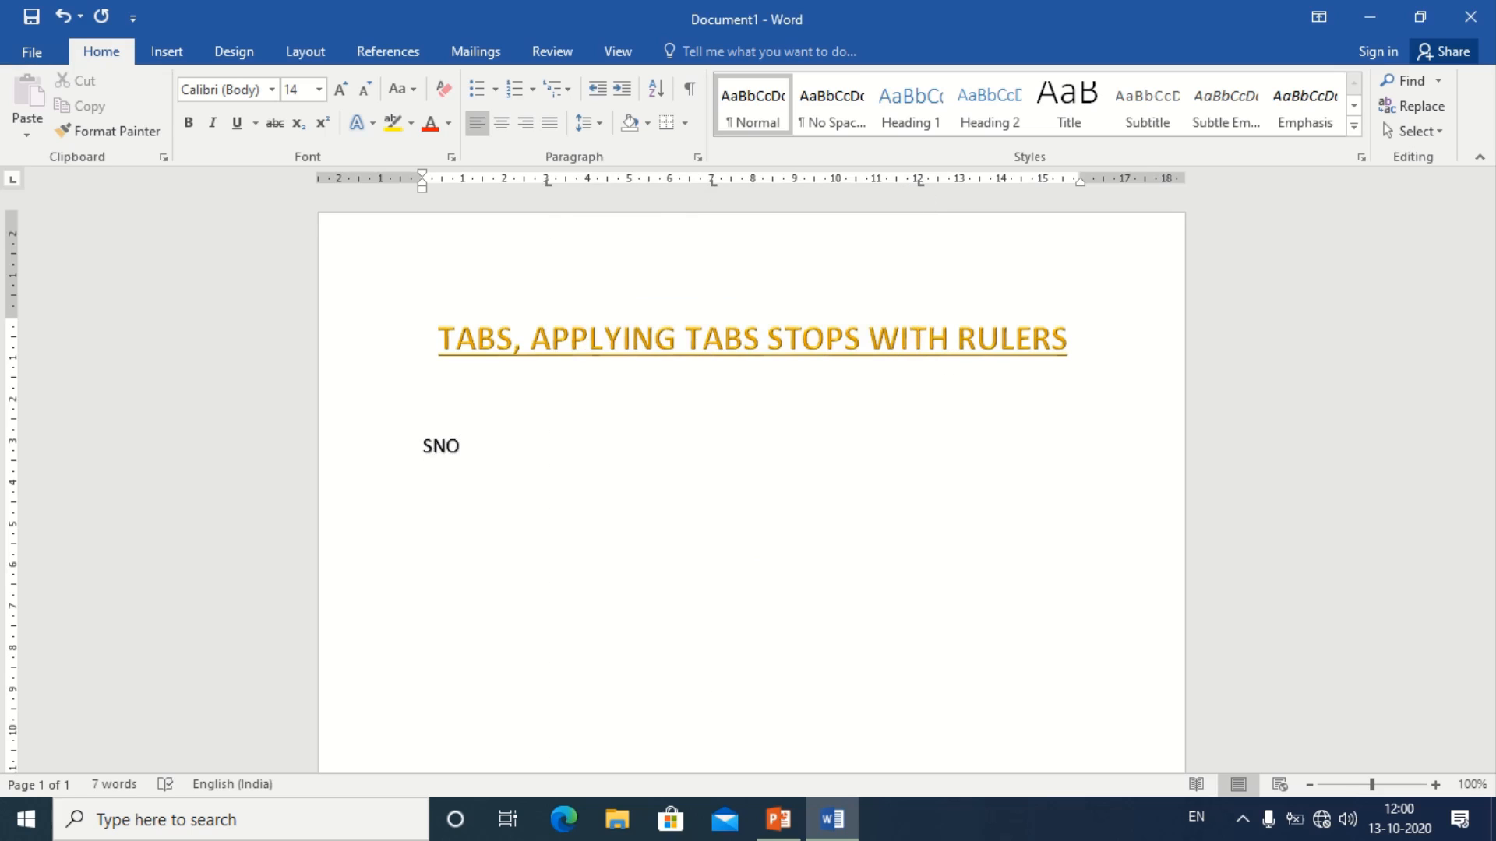
key("Tab")
left_click(547, 186)
type("NAME")
key("Tab")
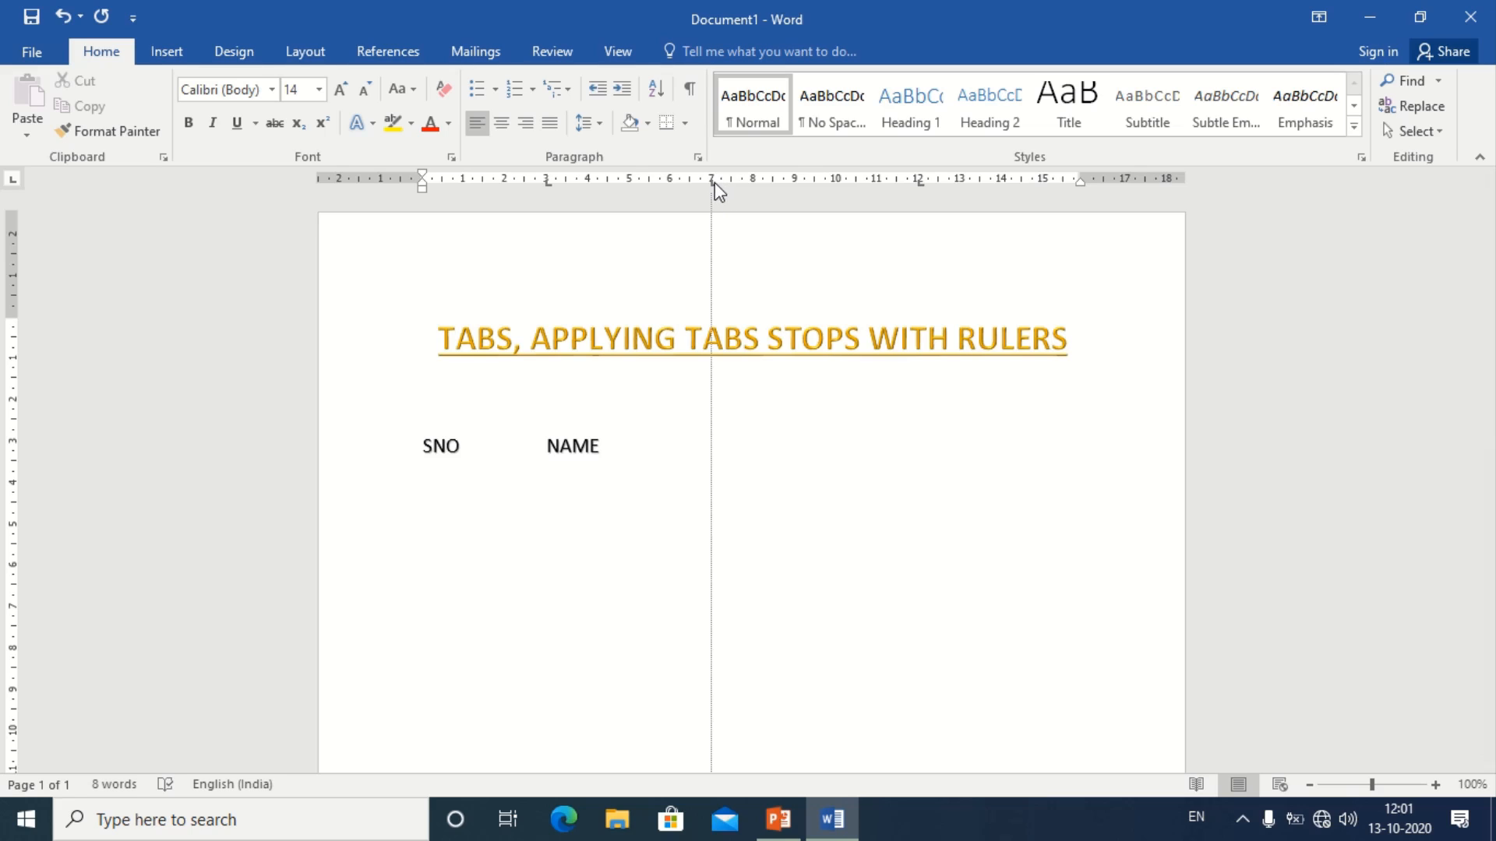
type("A")
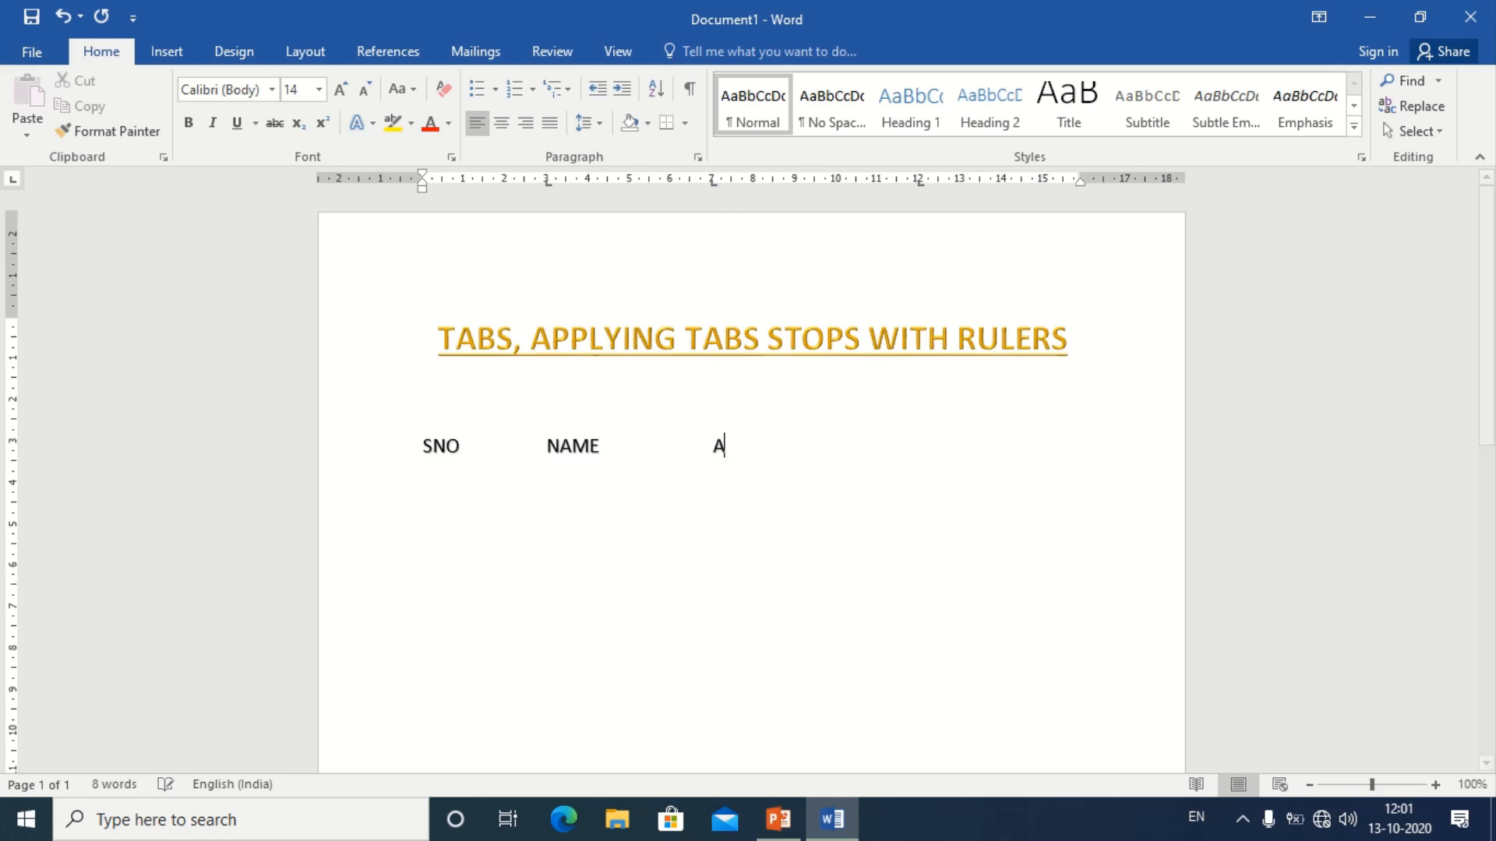
type("DDRESS")
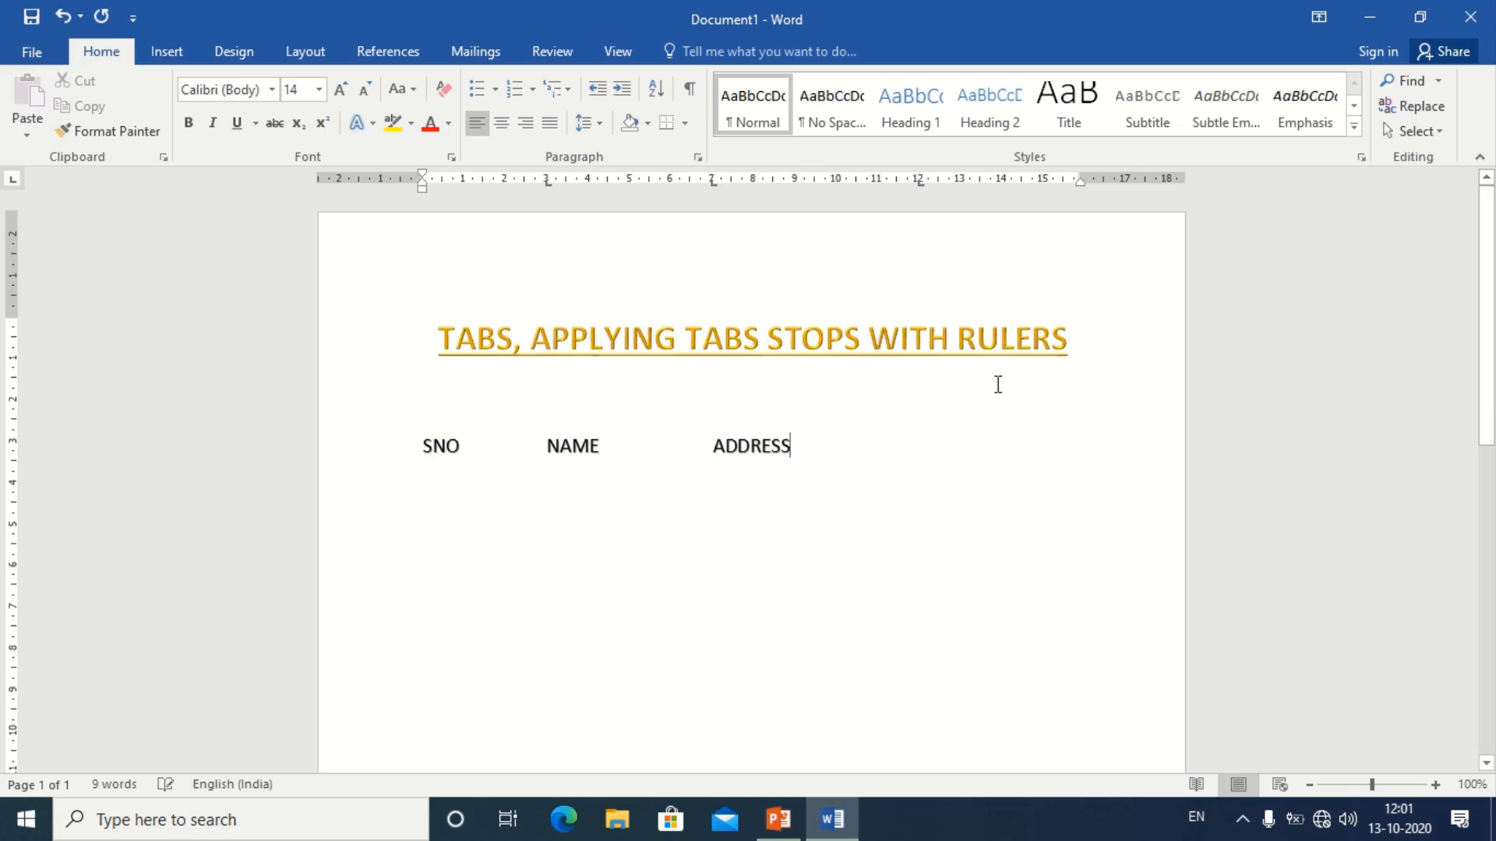
key("Tab")
left_click_drag(918, 184, 920, 185)
type("CITY ")
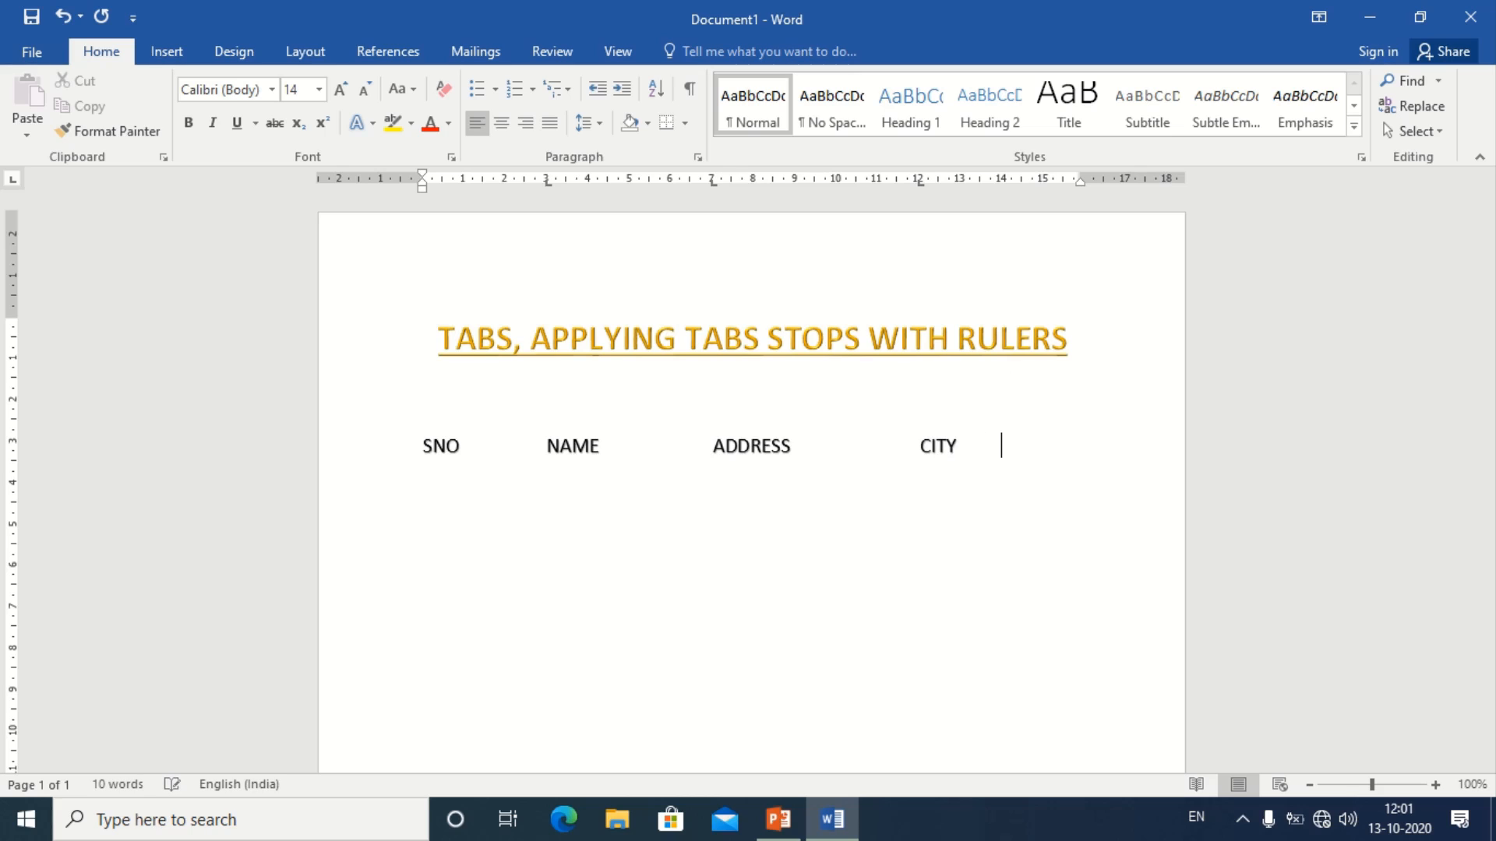
type("1")
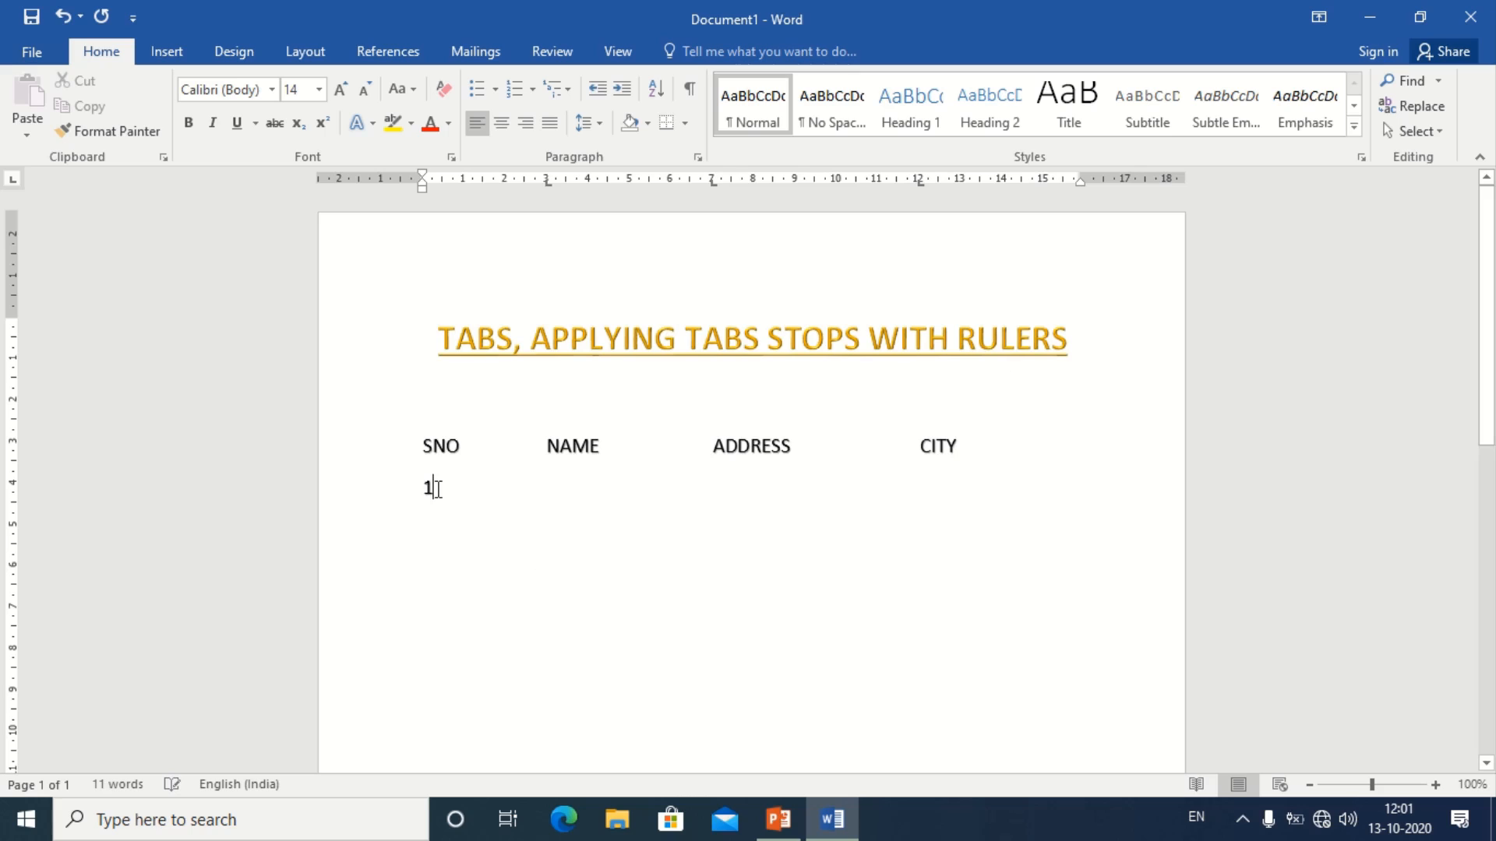
Fill row 1 with a name, NEW BUS STAND and SIDHI, then start row 2 with 2 and a name
key("Tab")
type("RAM S")
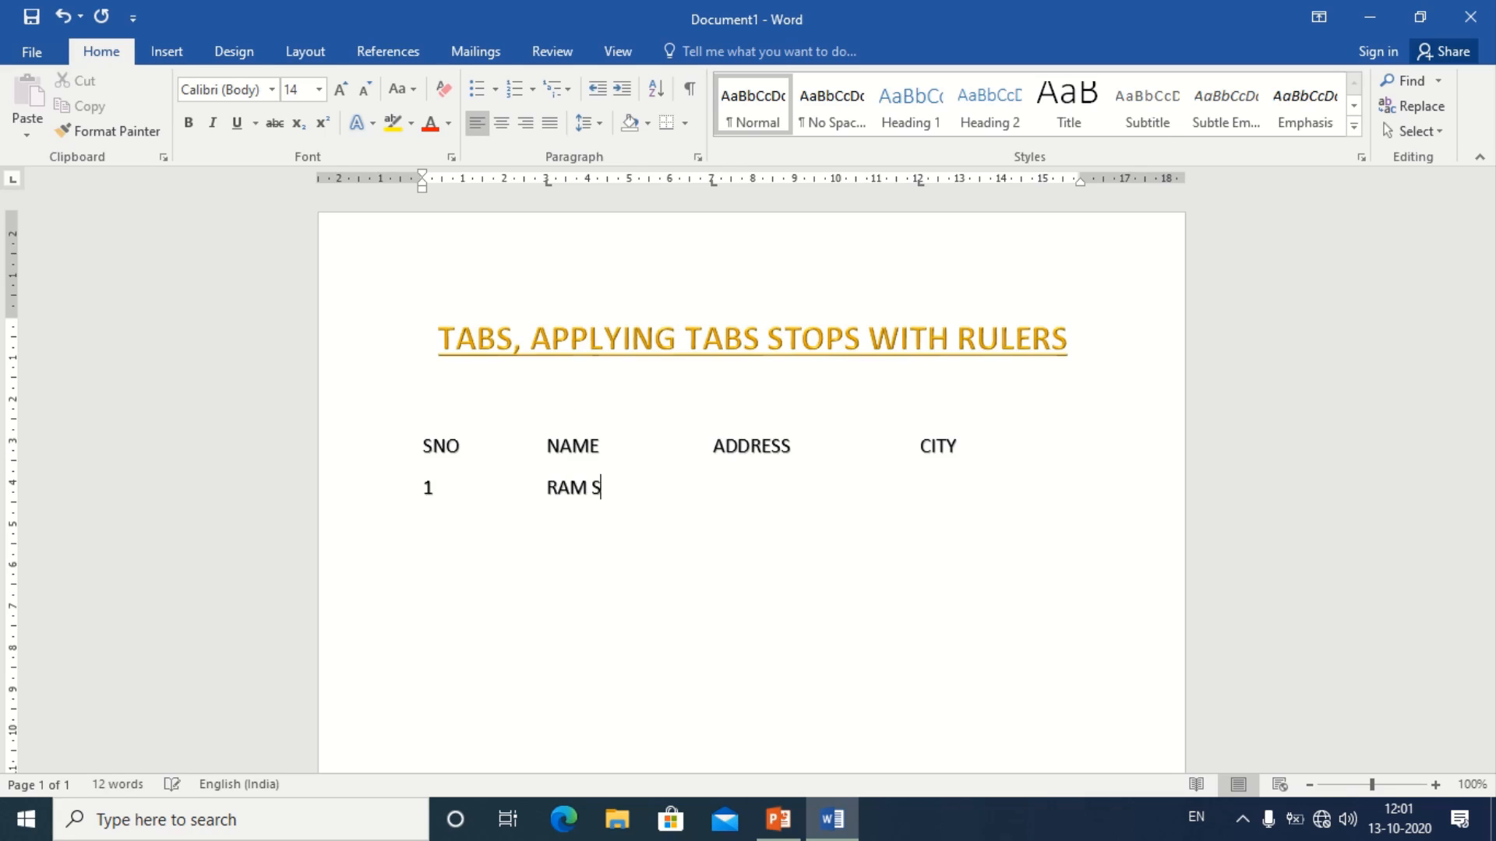
type("INGH")
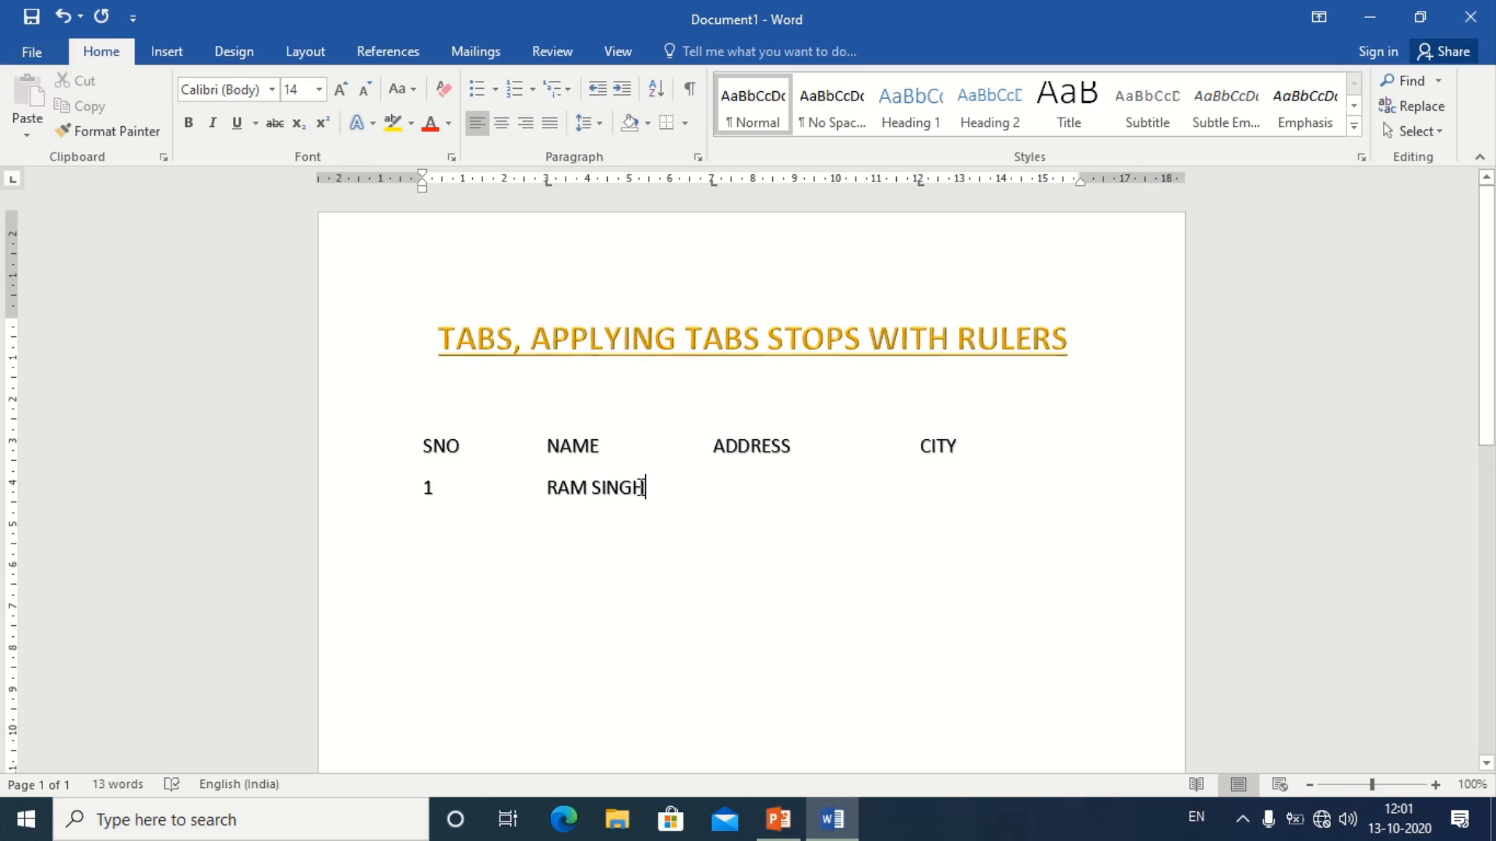
key("Tab")
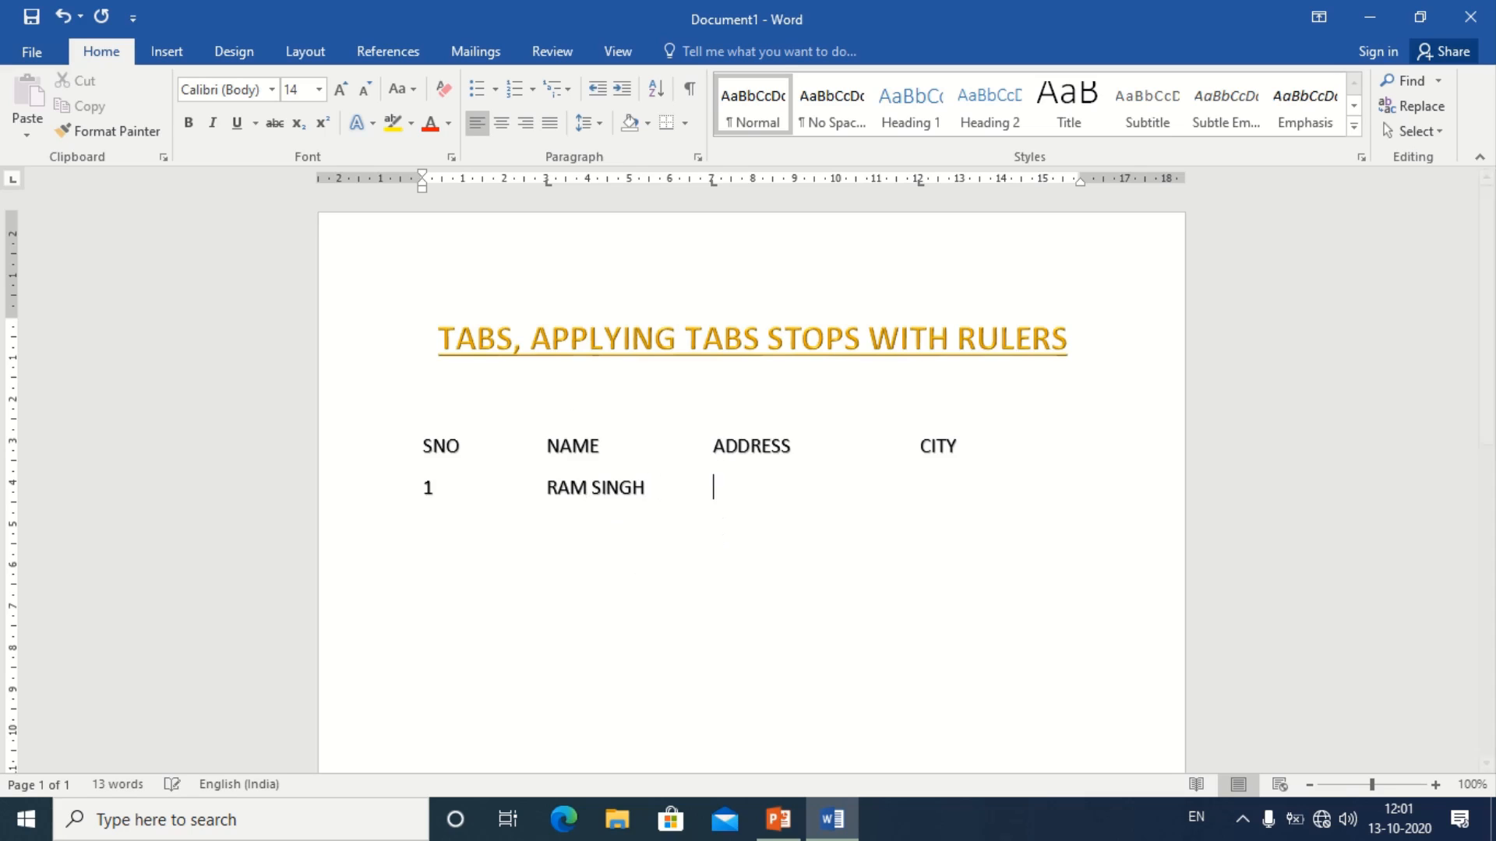
left_click(711, 184)
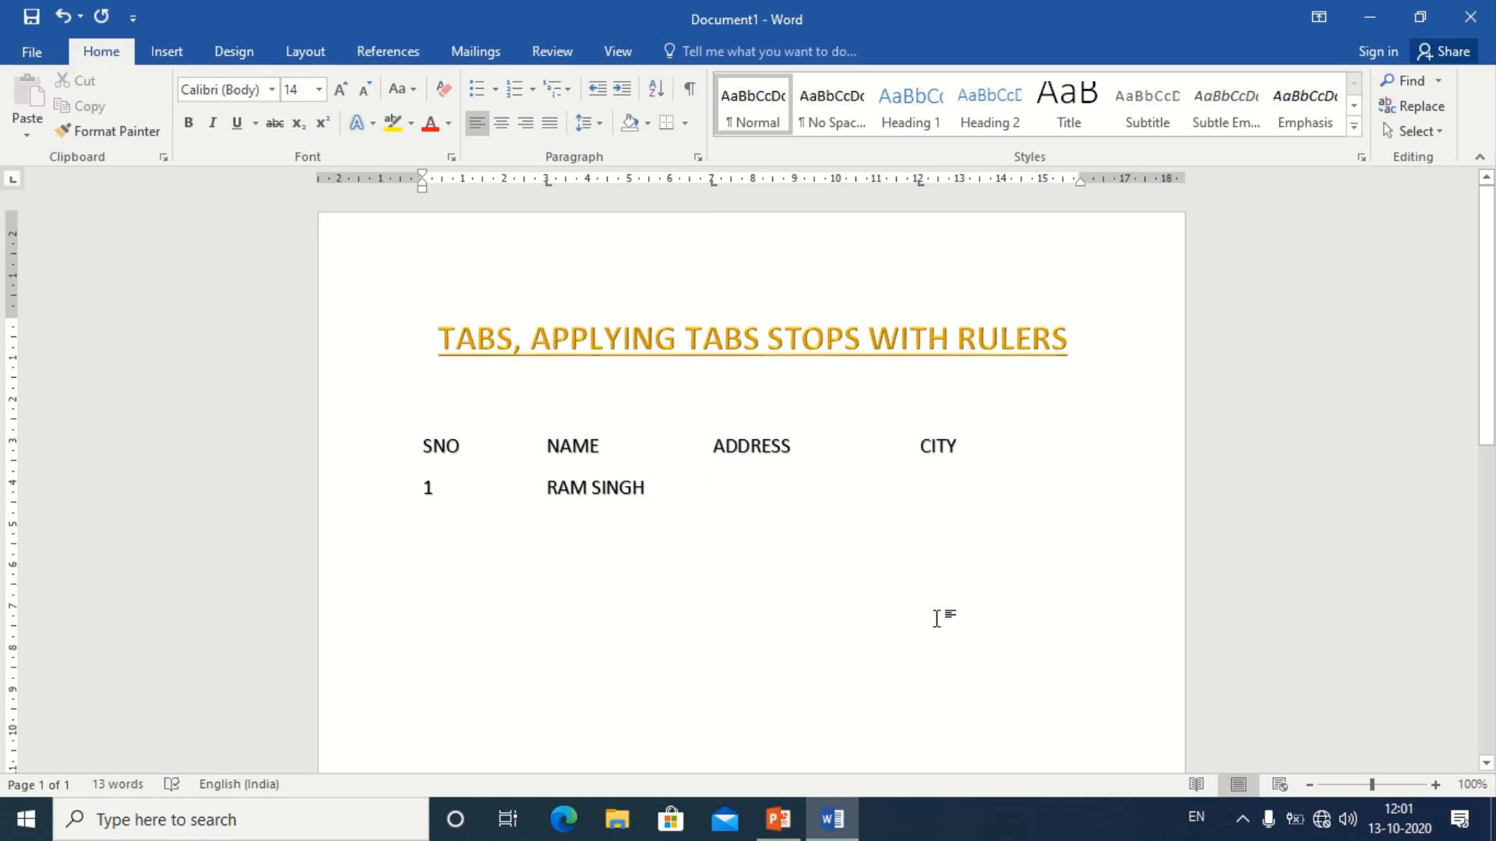
type("NEW ")
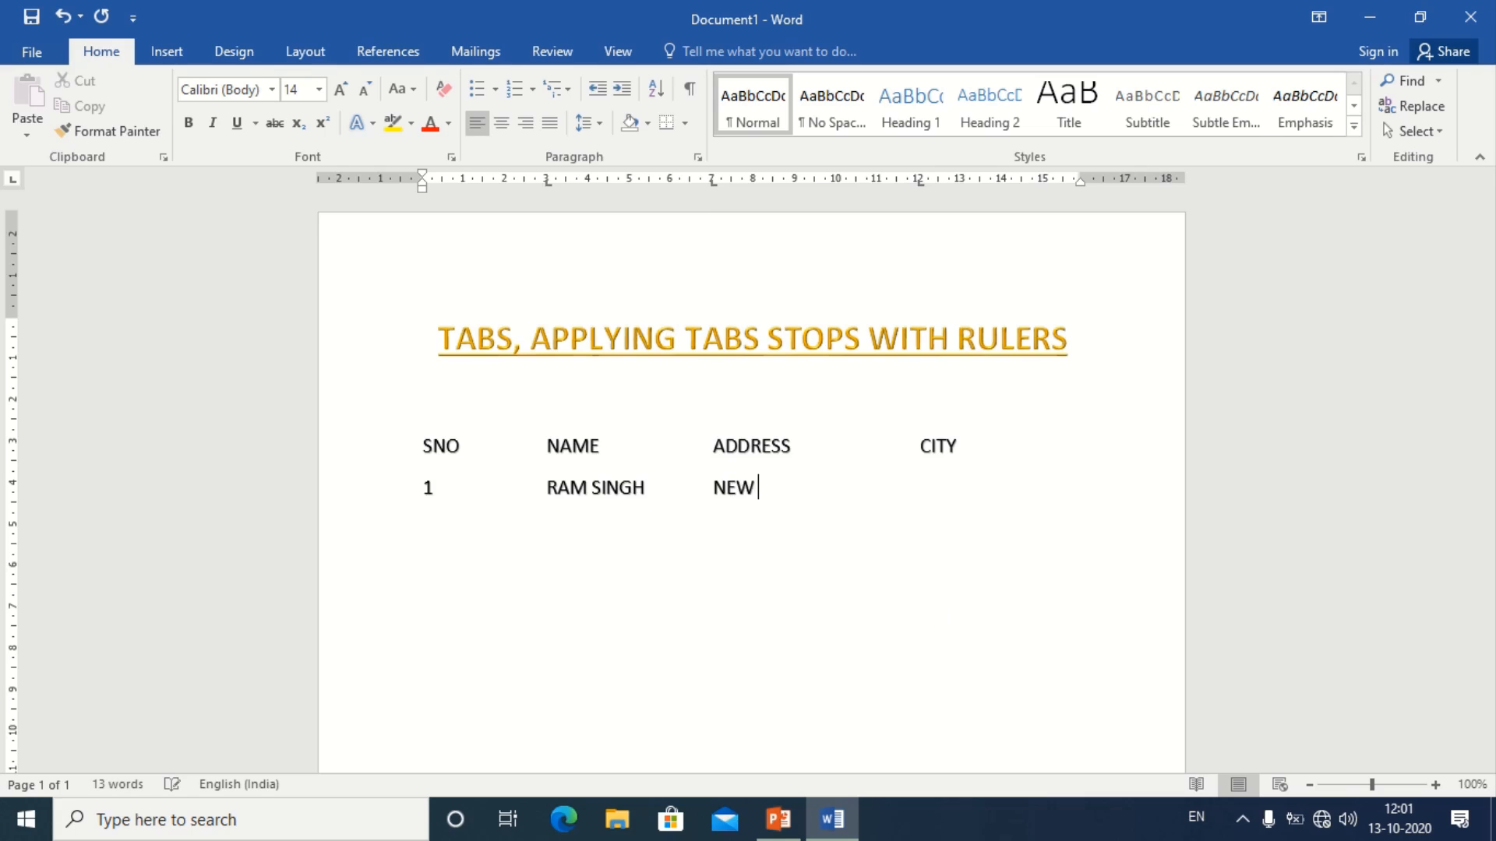
type("BUS STAND\t")
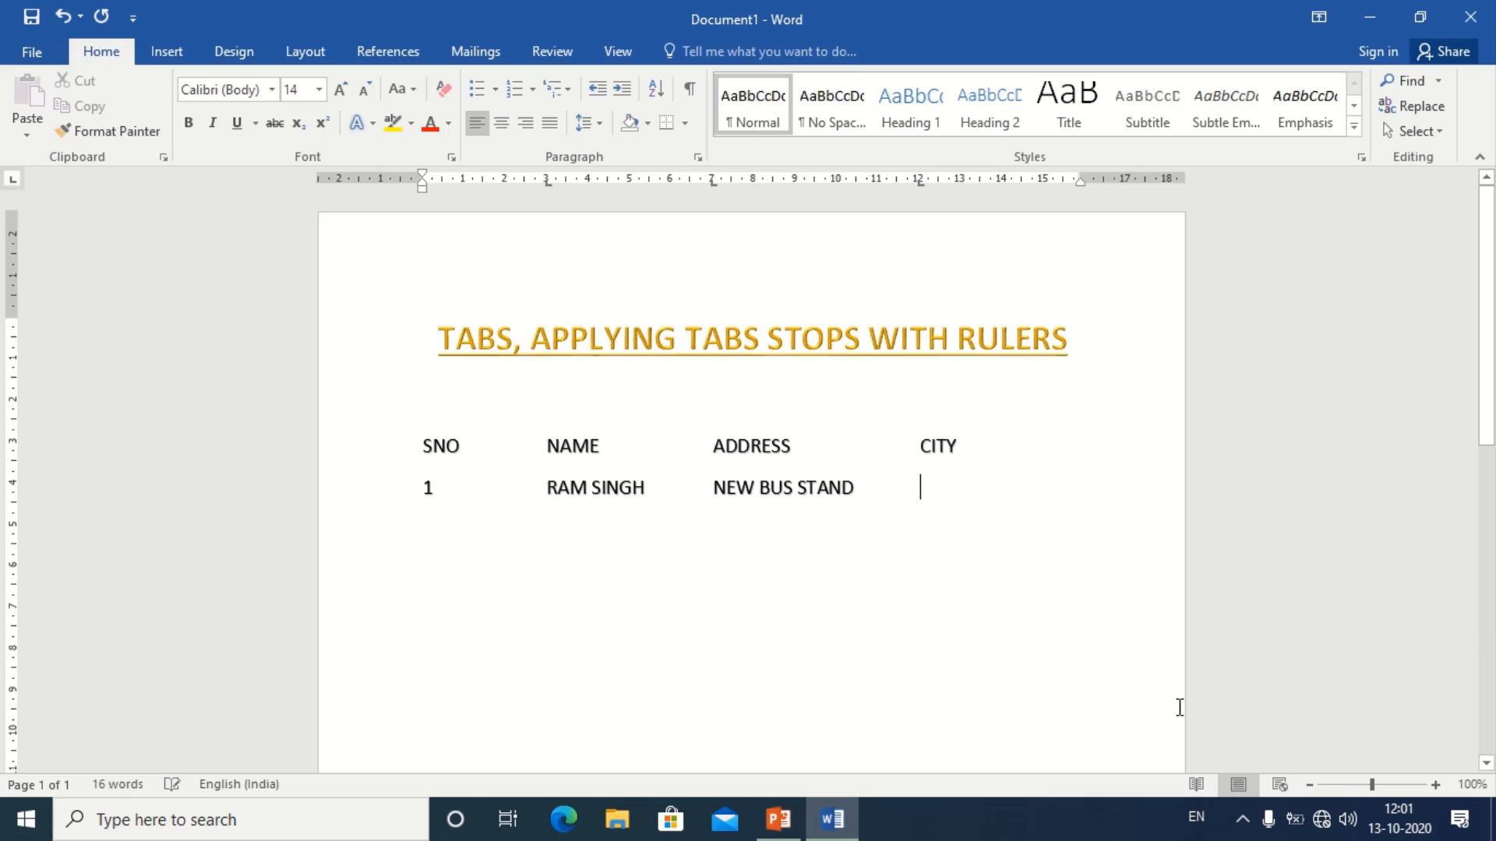
type("SIDHI ")
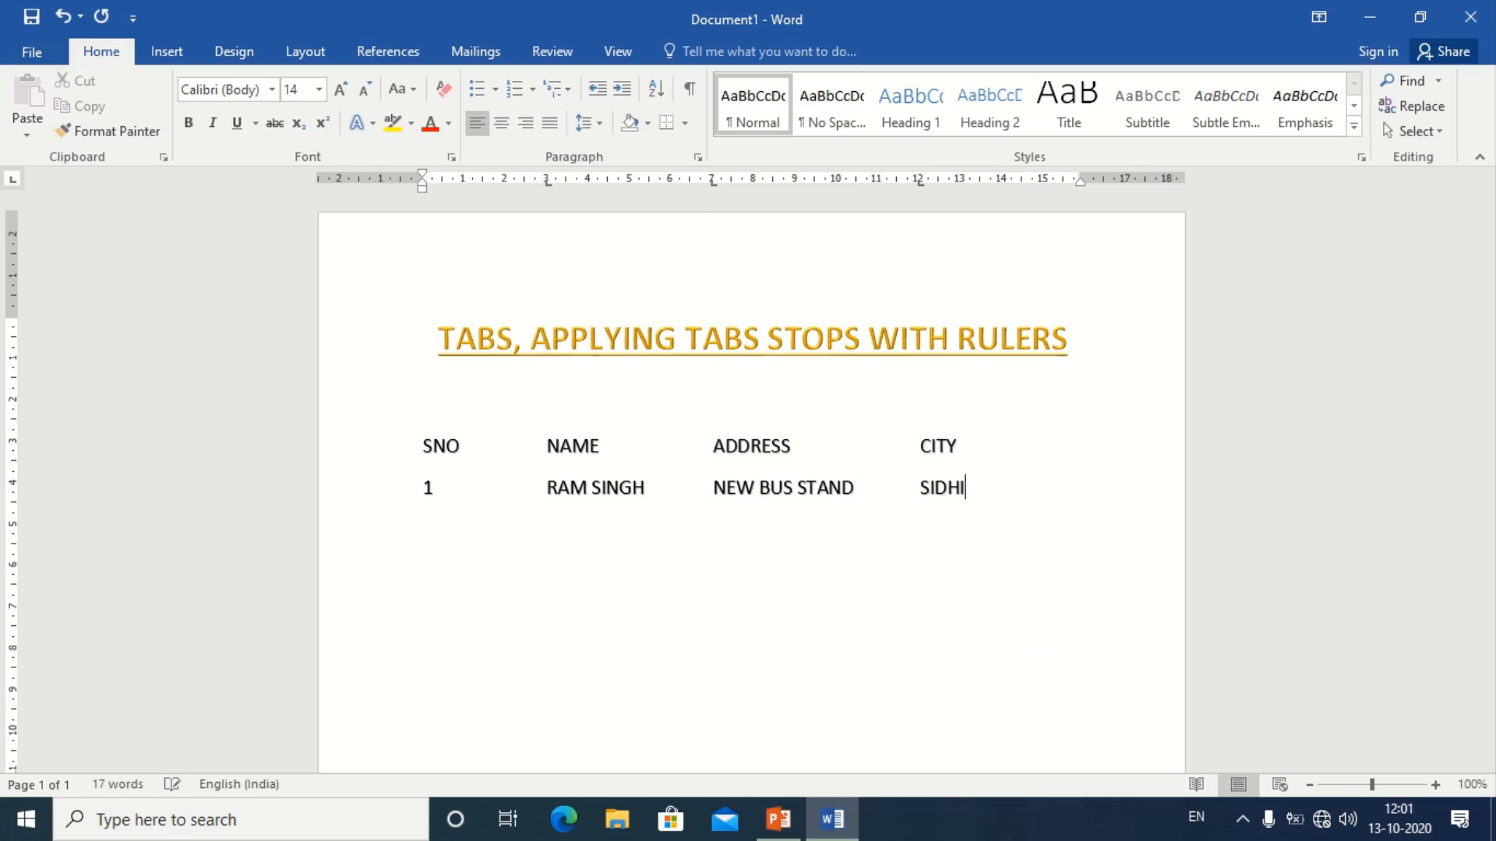
type("2\tSHYAM SAHU")
Finish row 2 with RAILWAY STATION and REWA, then check the ruler option on the View tab
key("Tab")
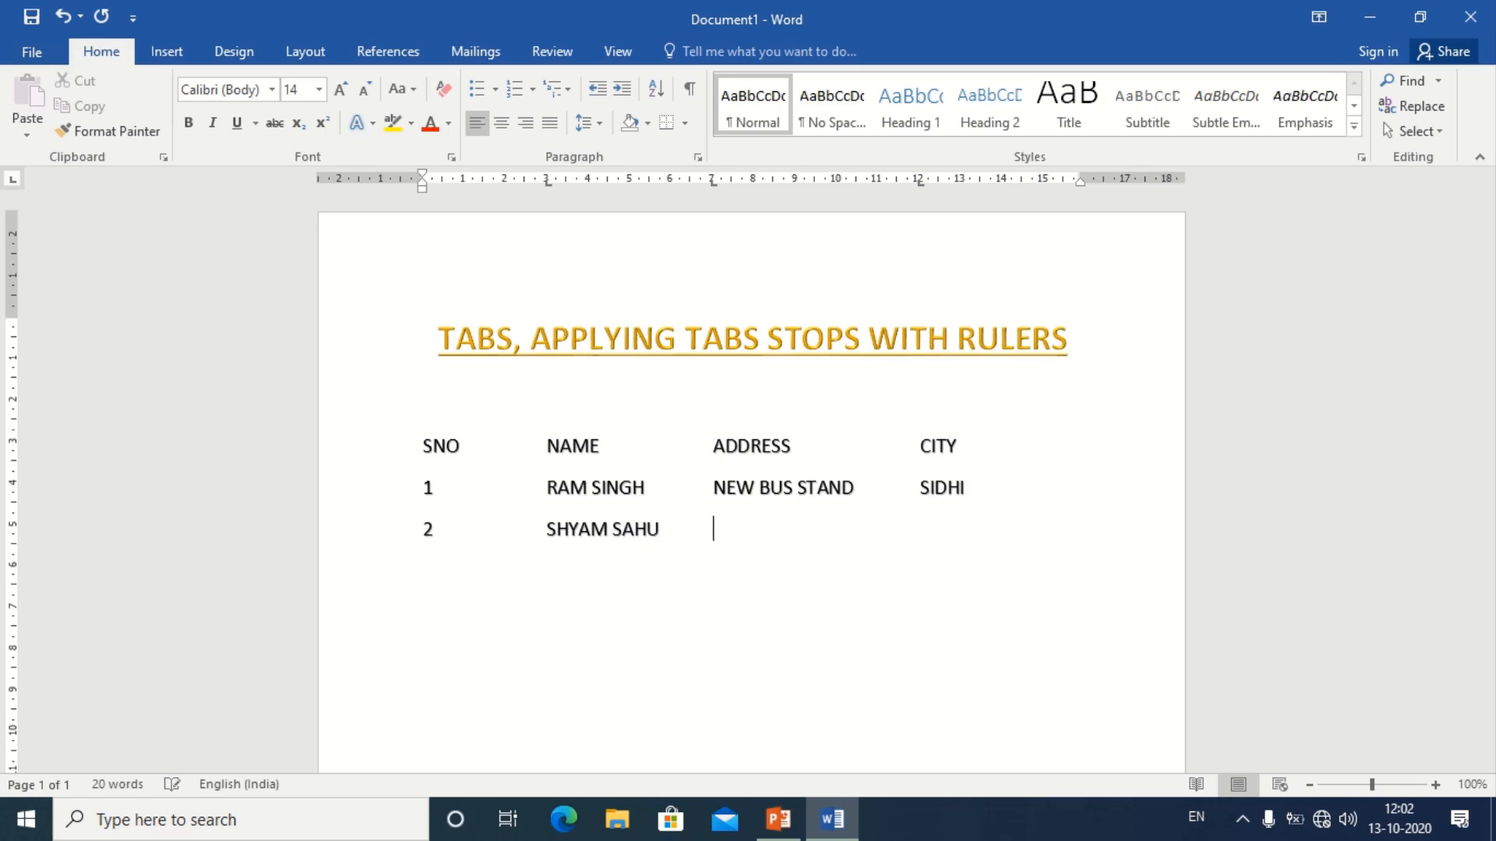
type("RAILWAY STATION")
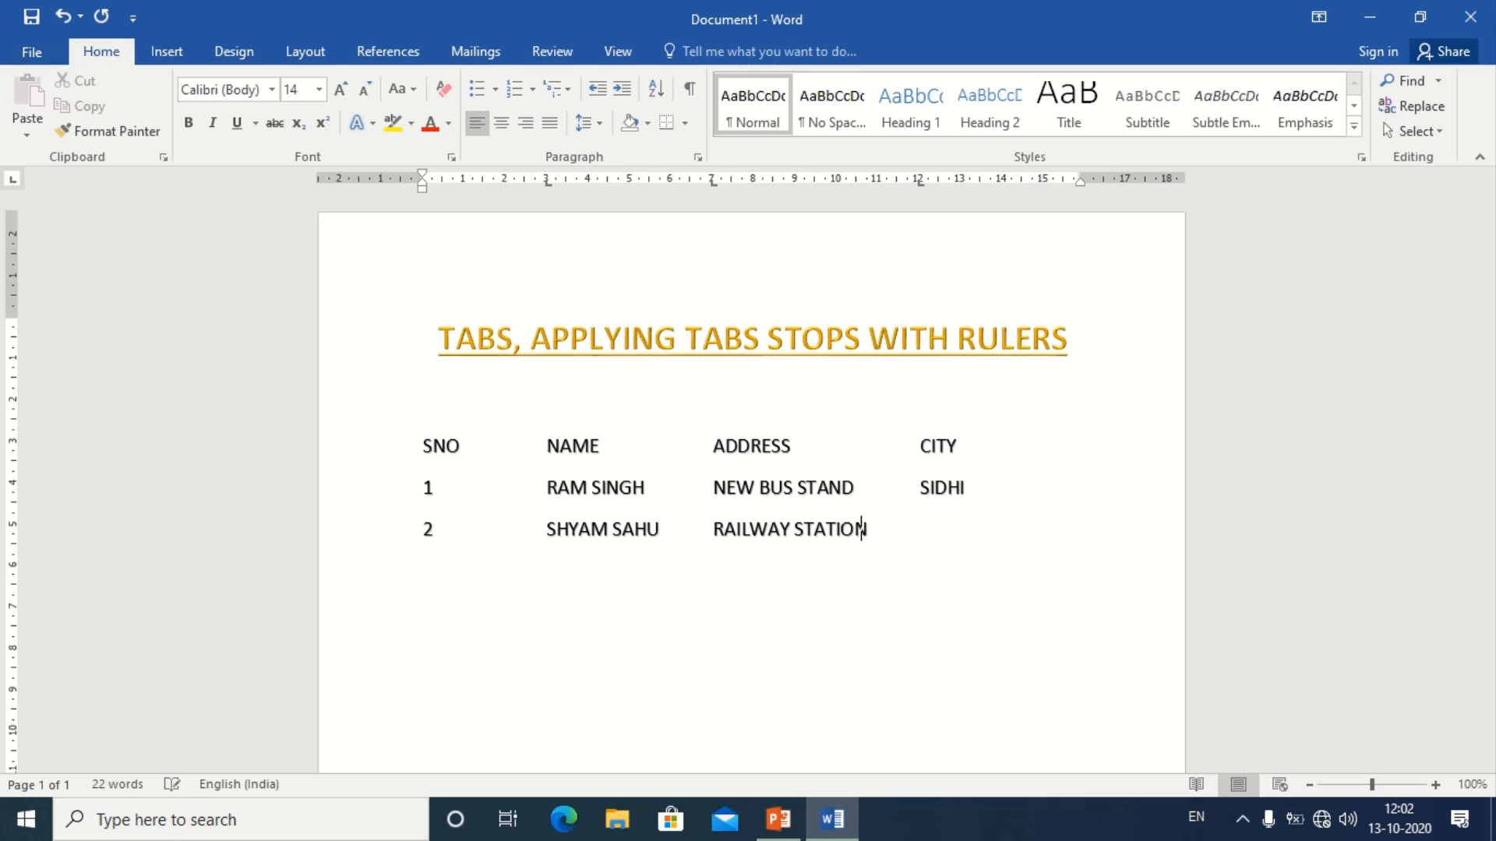
key("Tab")
type("REWA")
left_click(614, 51)
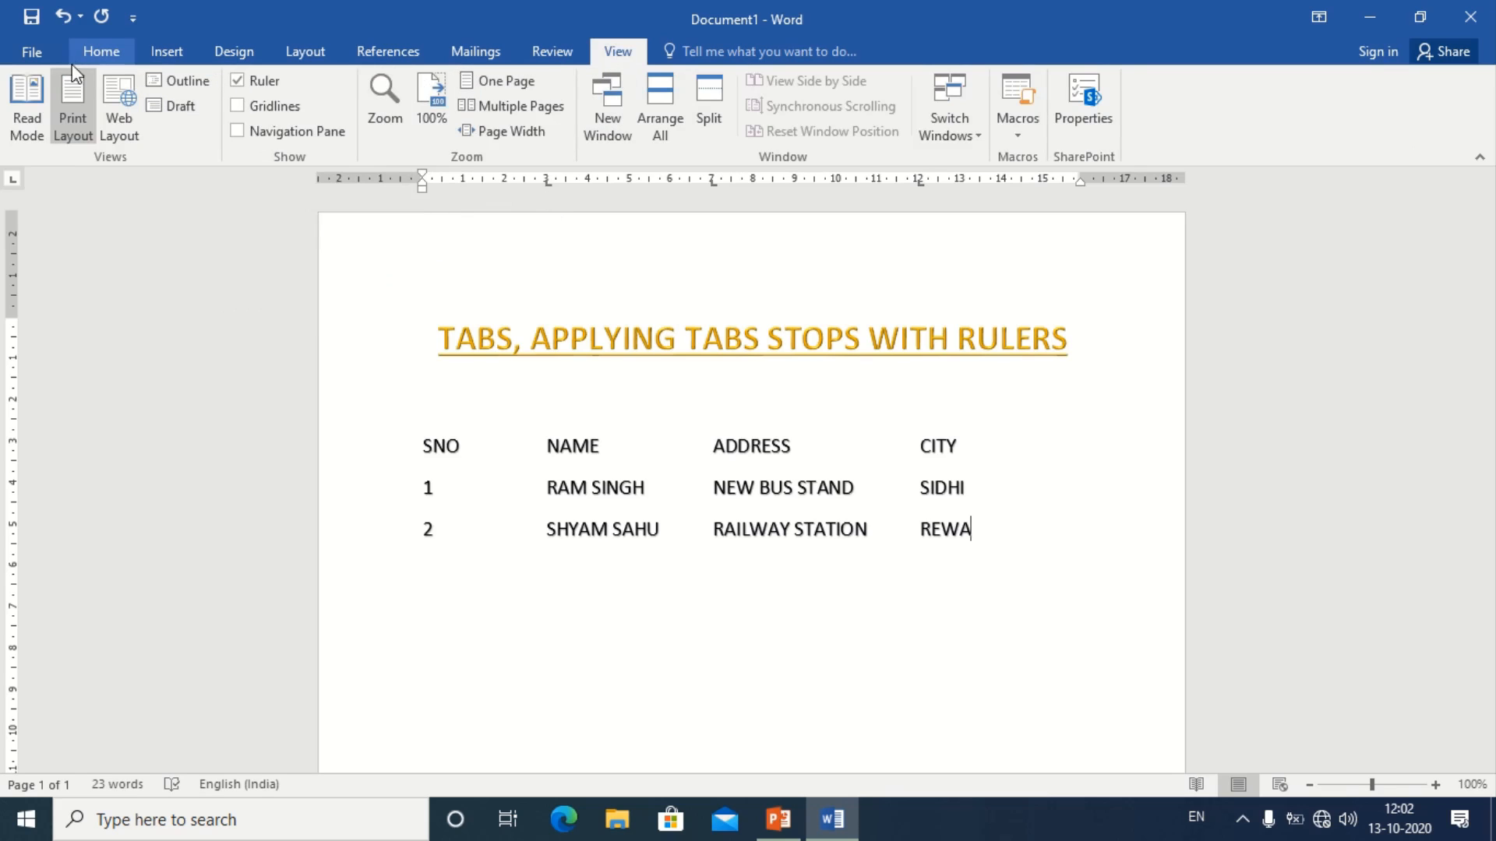
Back on the Home tab, place left tab stops on the ruler at 3 cm and 7 cm
left_click(101, 51)
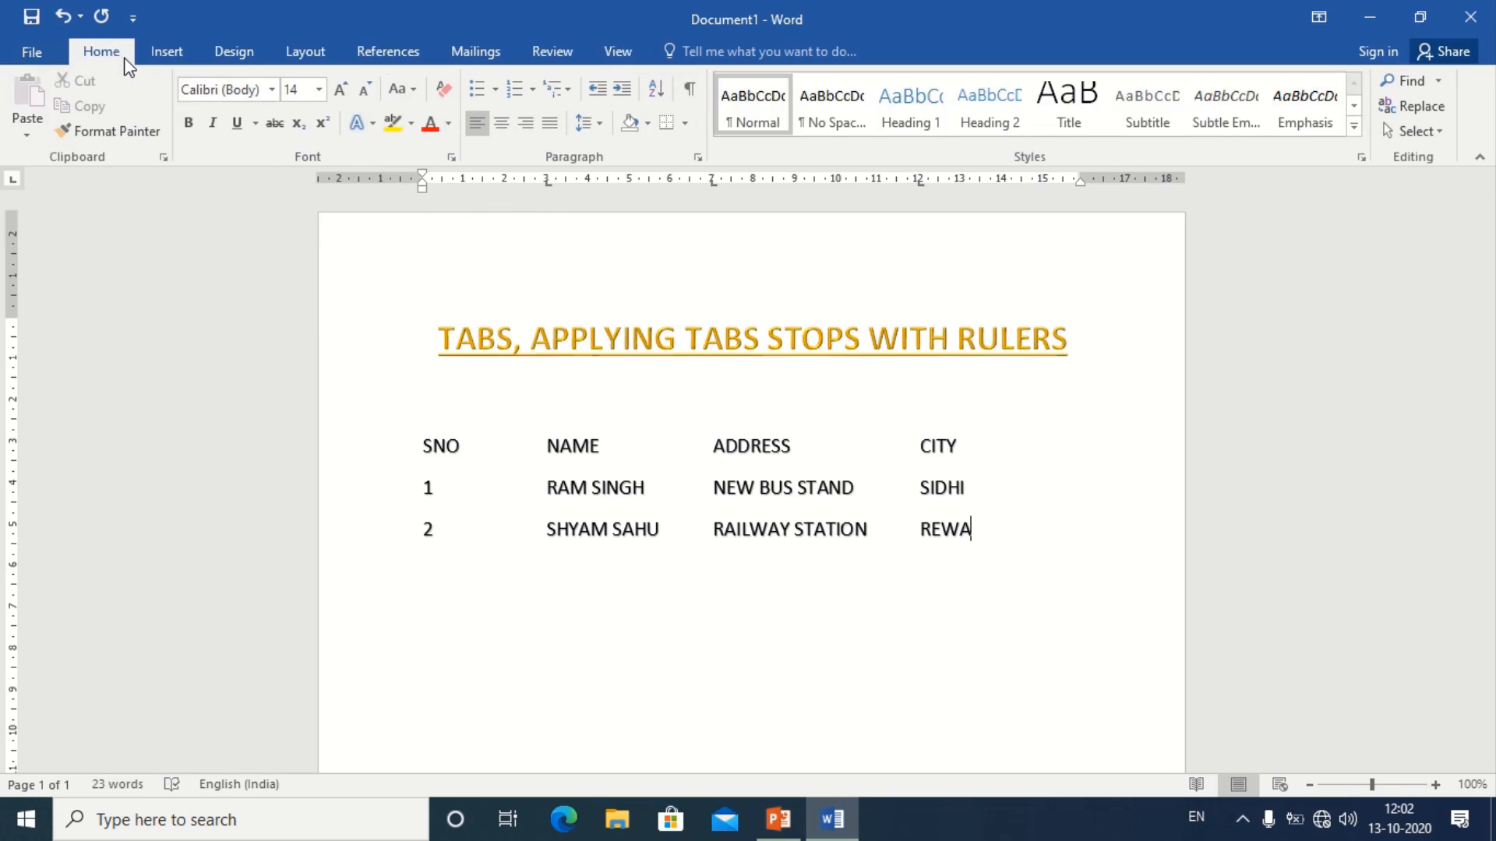
left_click(548, 185)
left_click(711, 183)
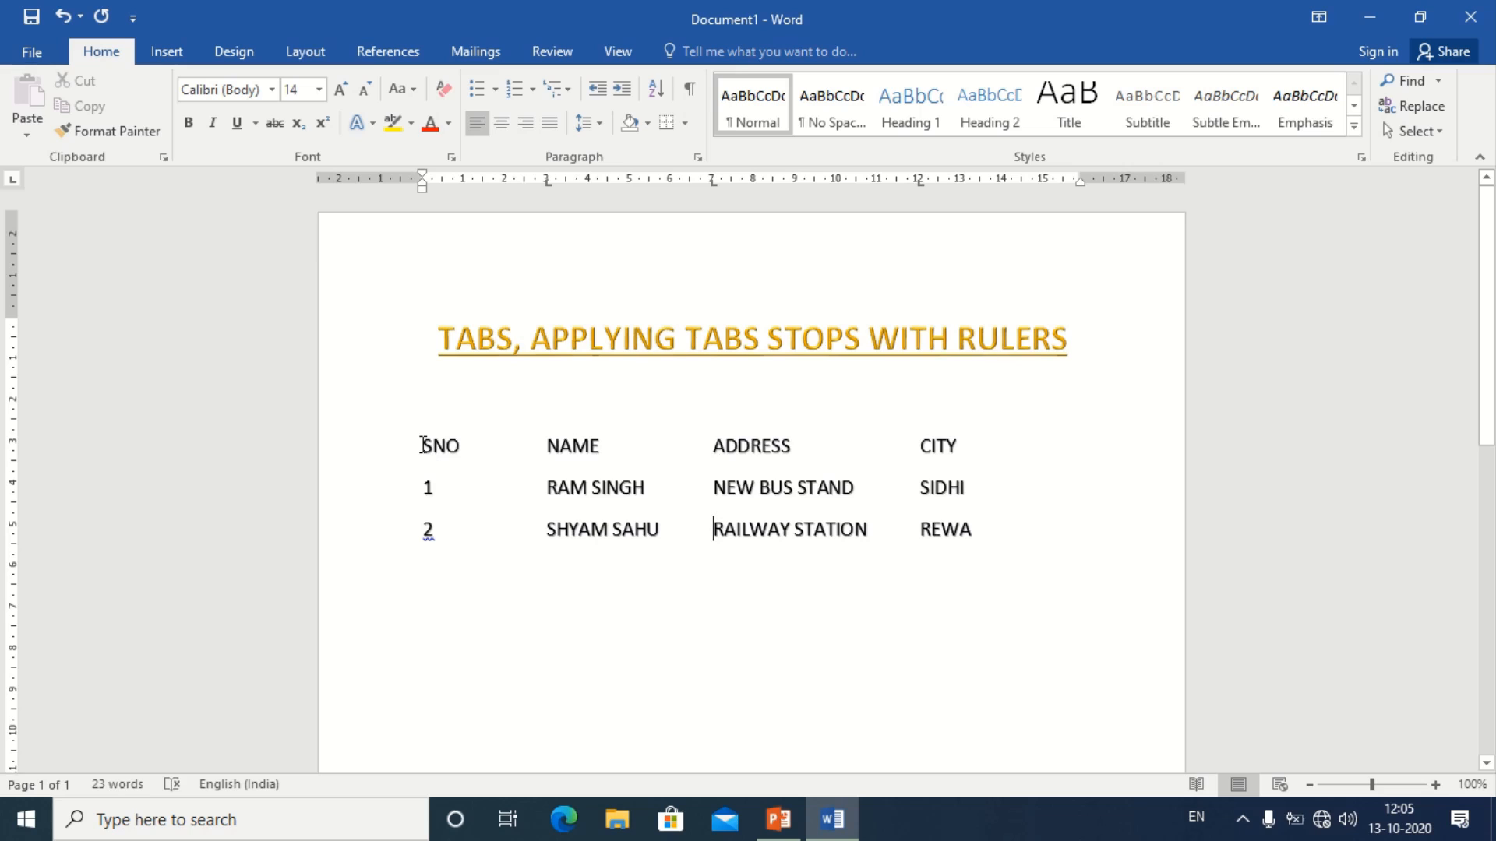
For all three table rows, clear the 3 cm tab stop and set a new one at 2 cm
left_click_drag(421, 445, 968, 532)
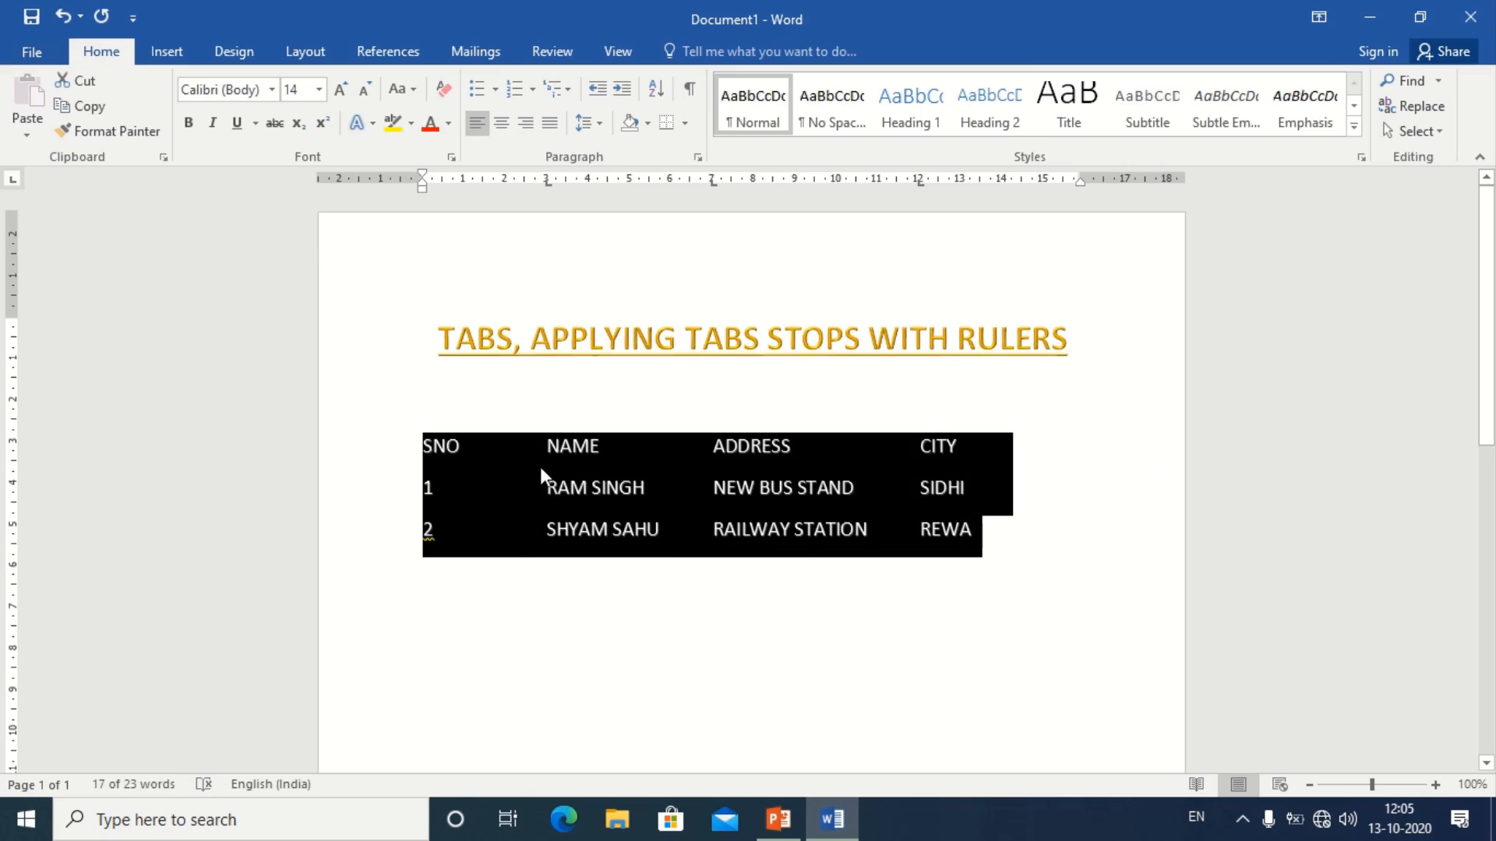
left_click(698, 159)
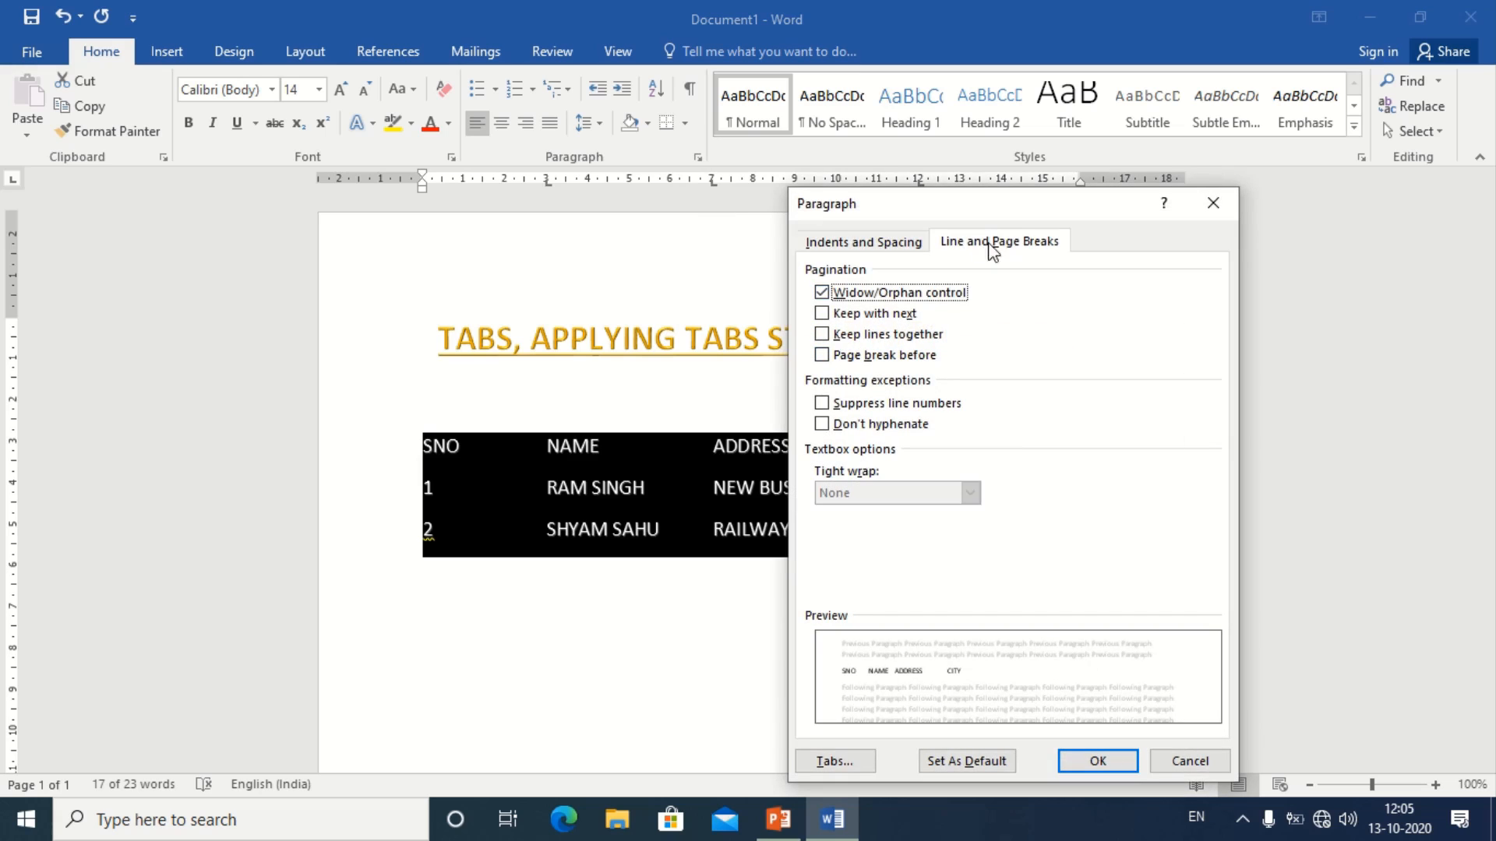
left_click(846, 761)
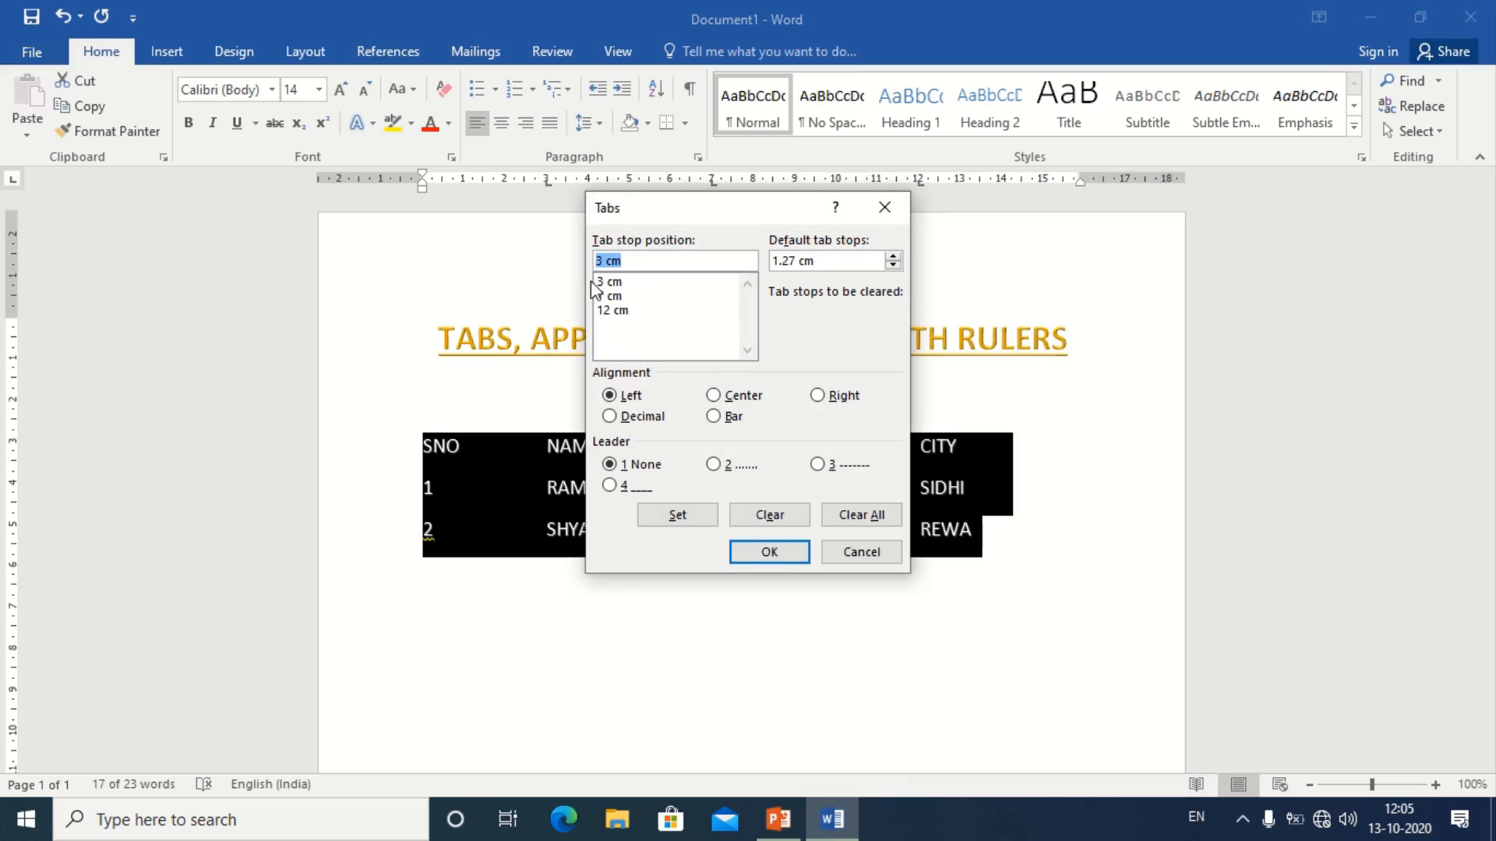
left_click(767, 515)
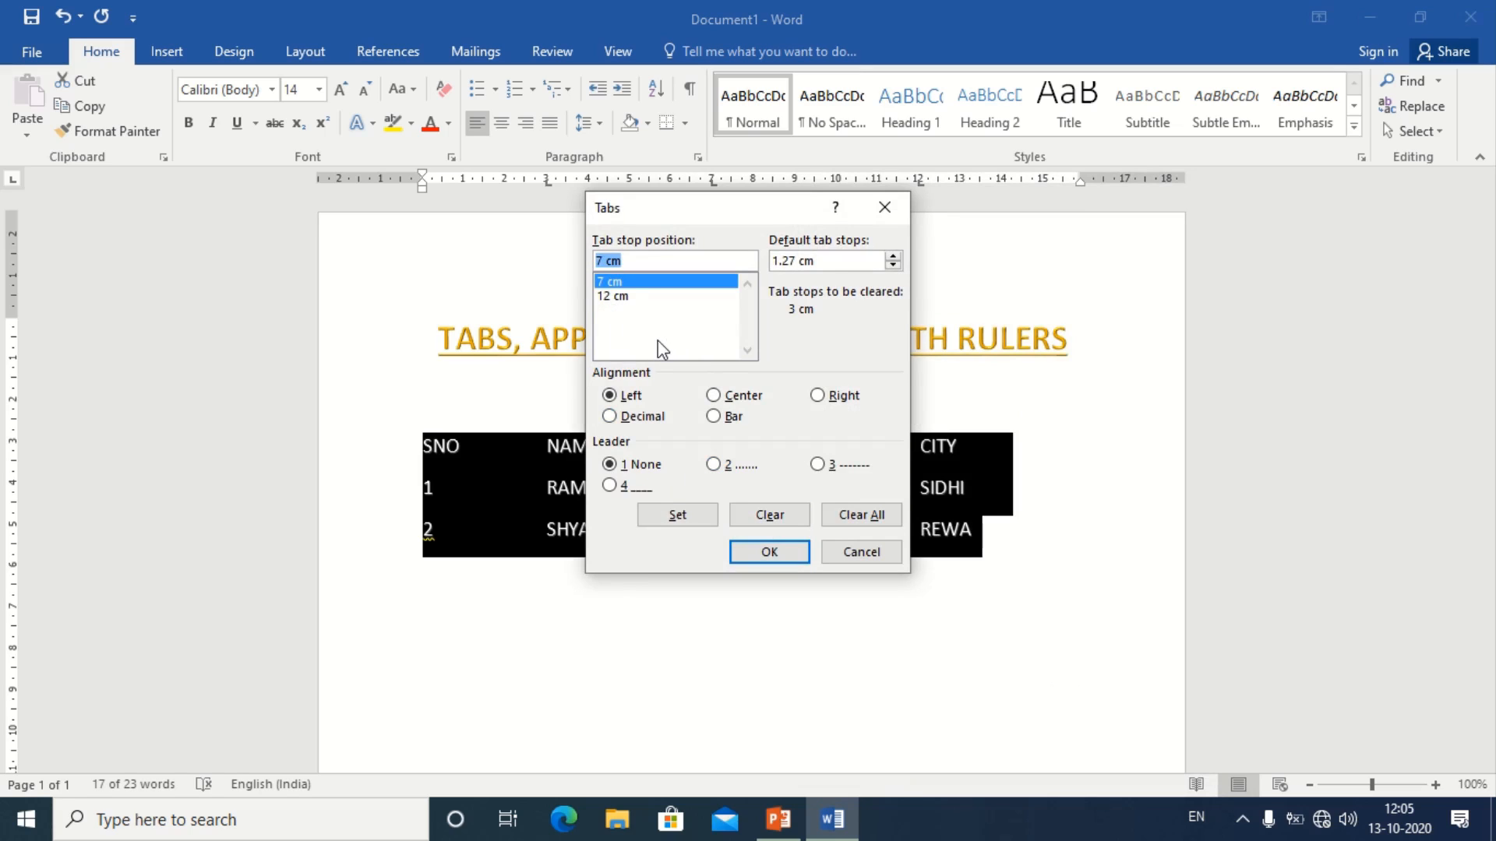
type("2")
left_click(678, 516)
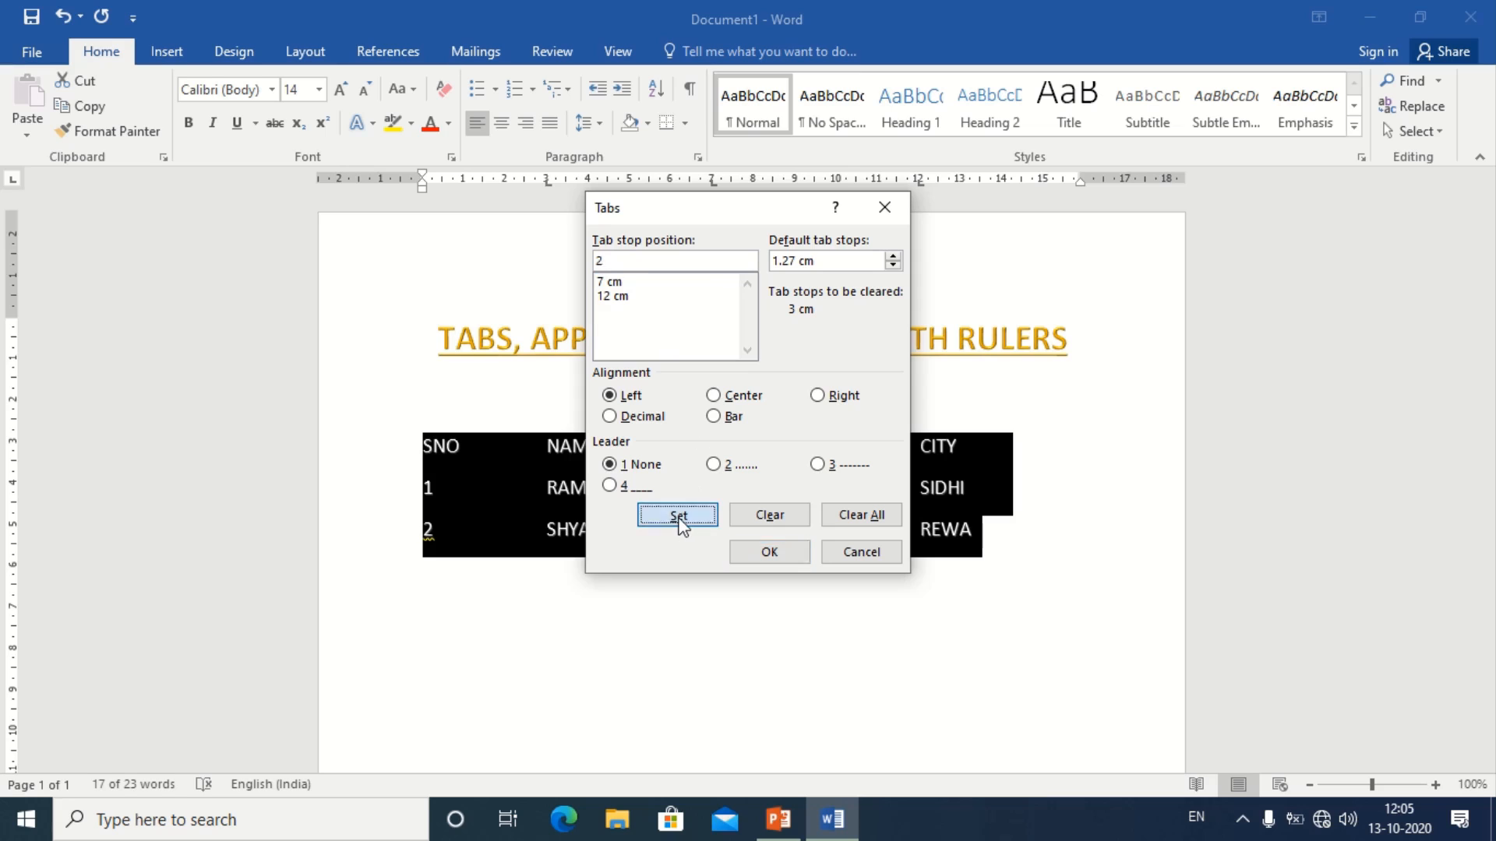
left_click(765, 555)
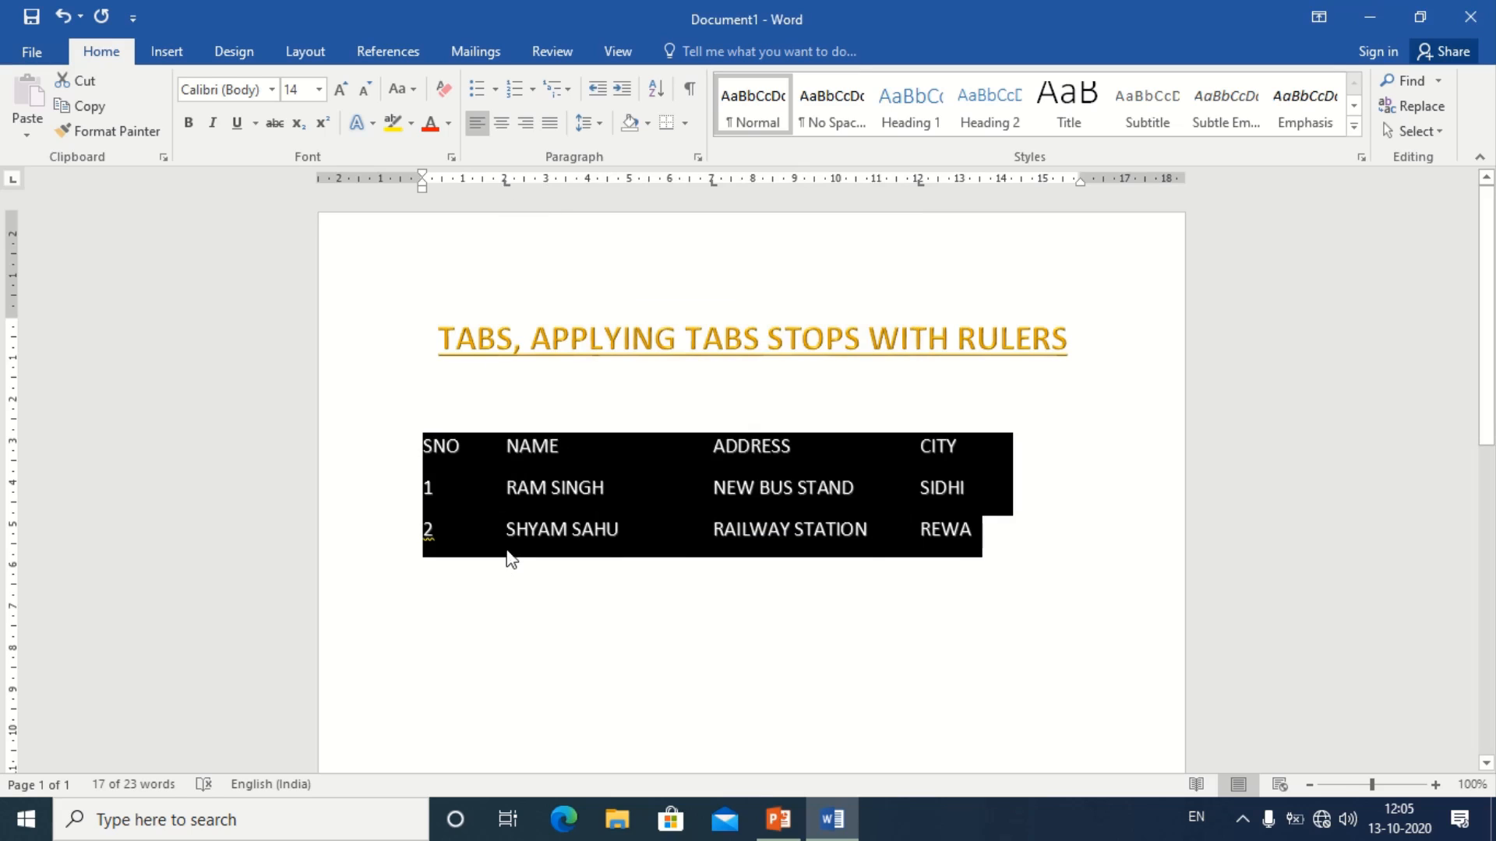
In the heading row only, clear the 7 cm tab stop and set one at 8 cm
left_click(568, 446)
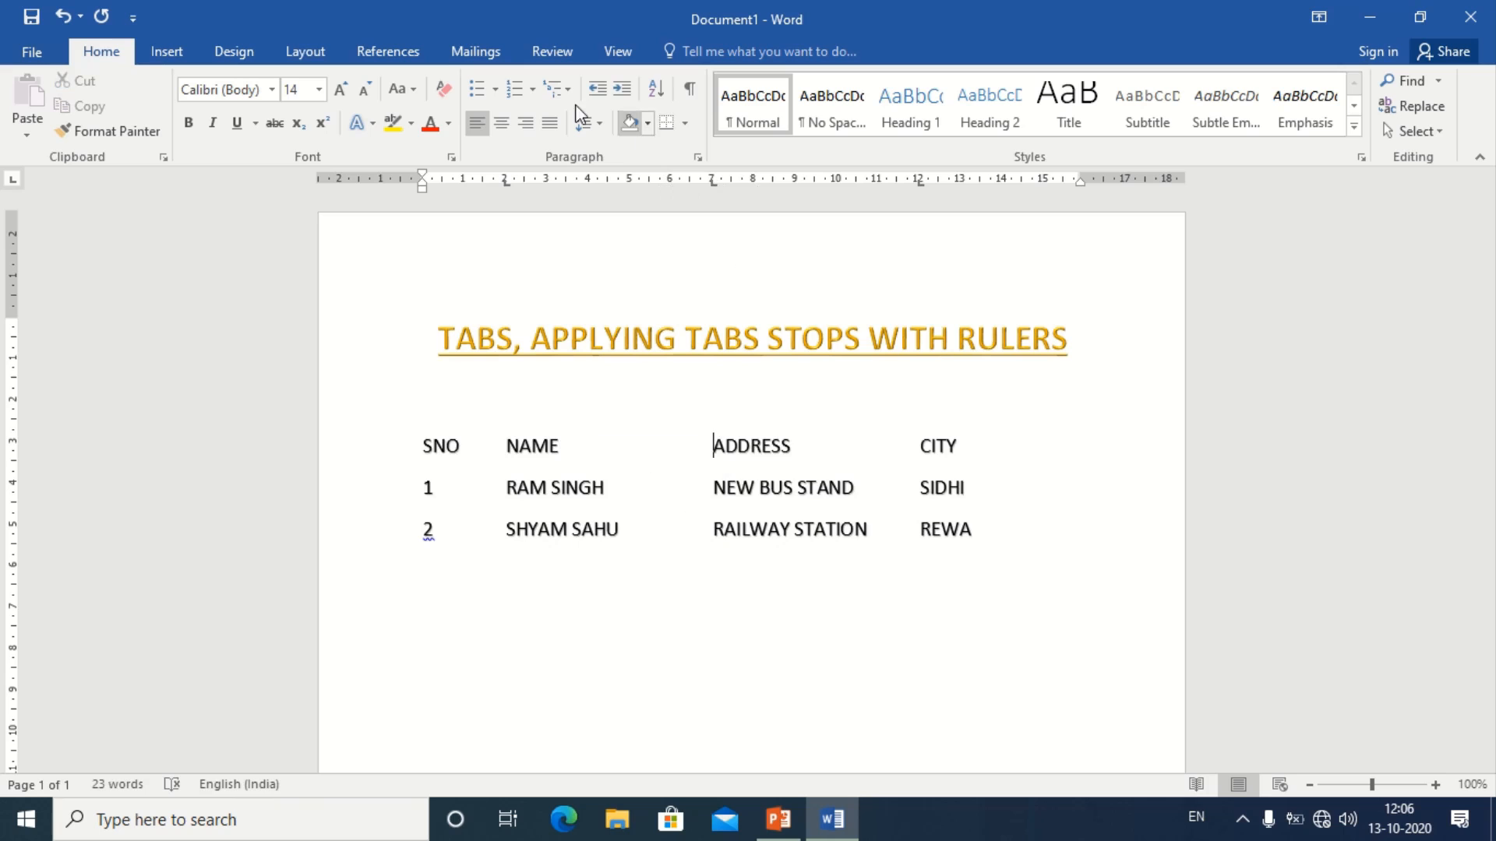
left_click(695, 160)
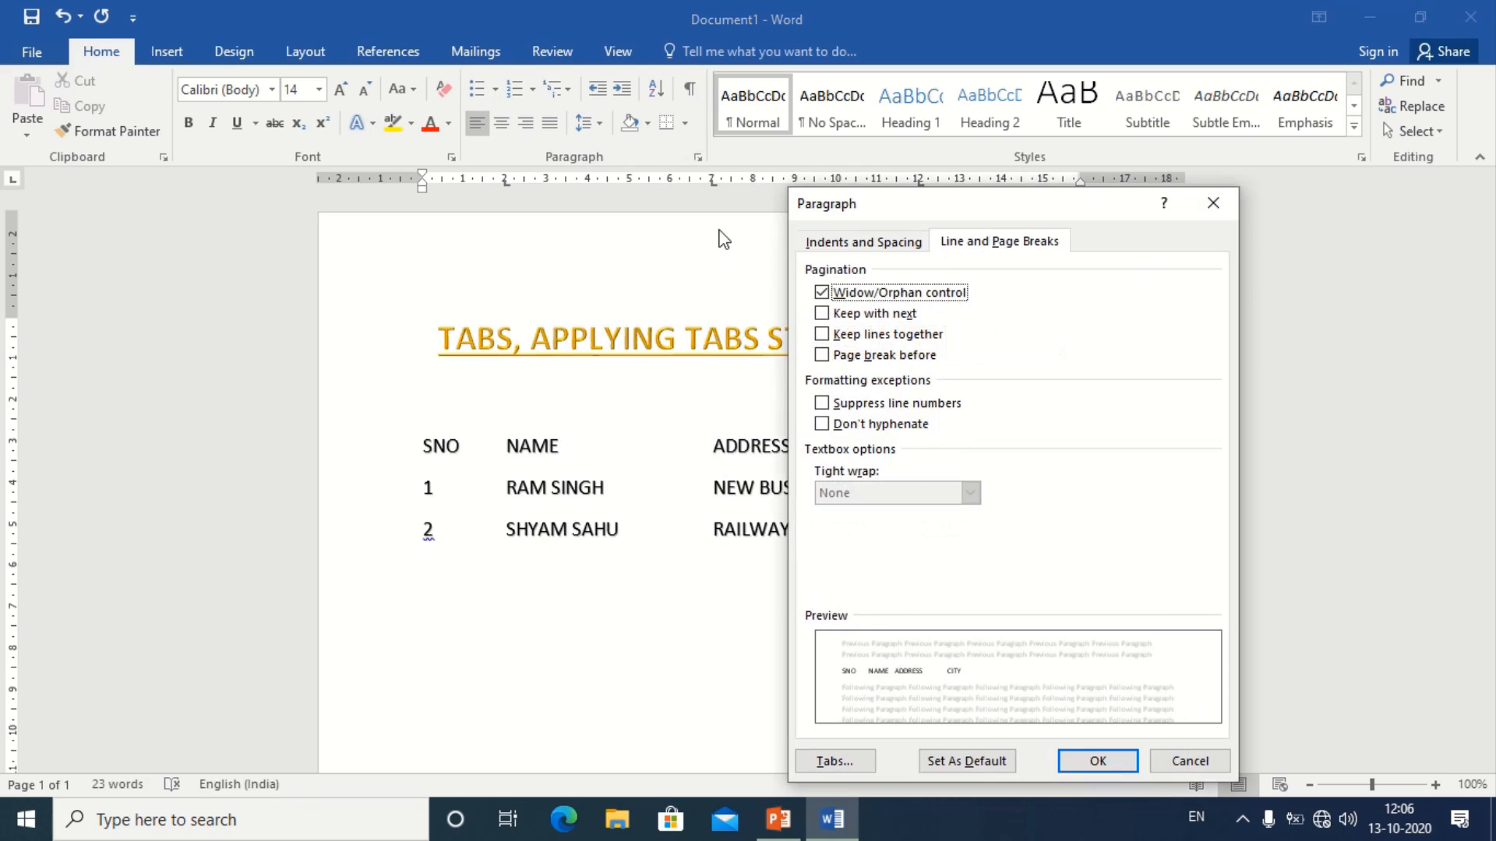
left_click(818, 762)
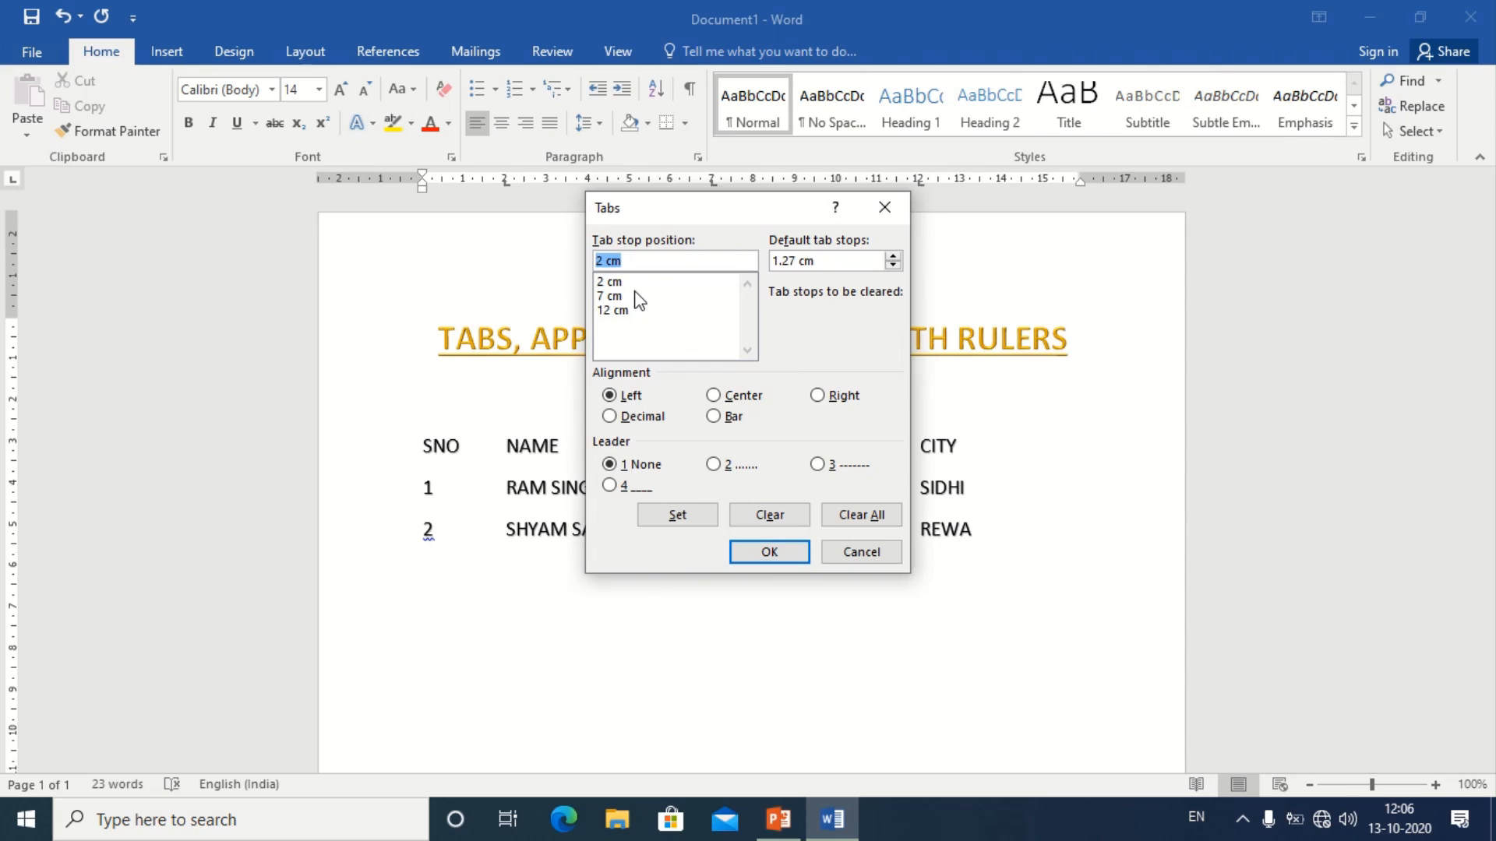
left_click(618, 296)
left_click(764, 517)
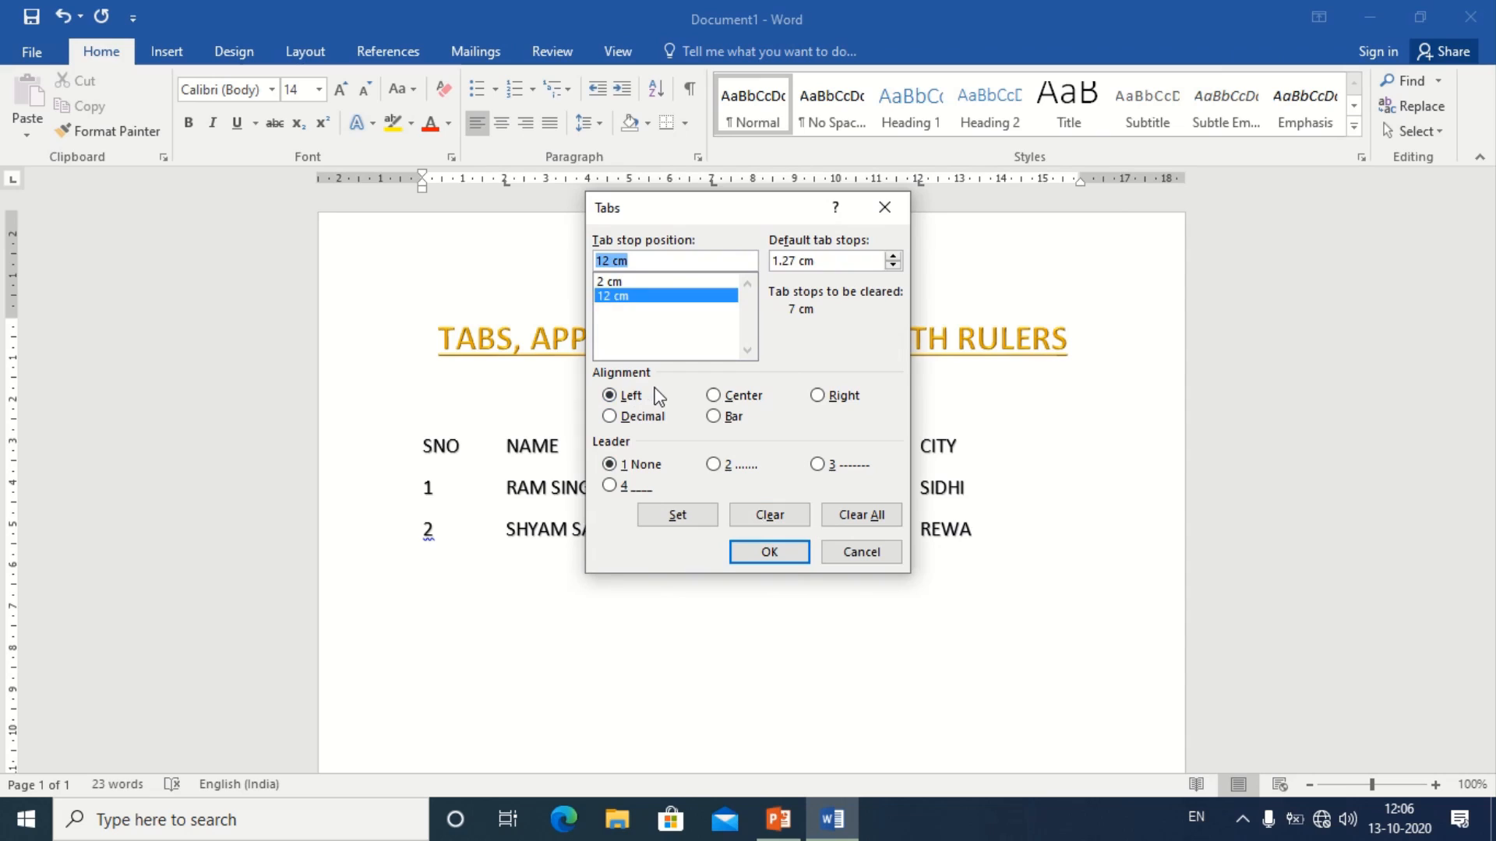
type("8")
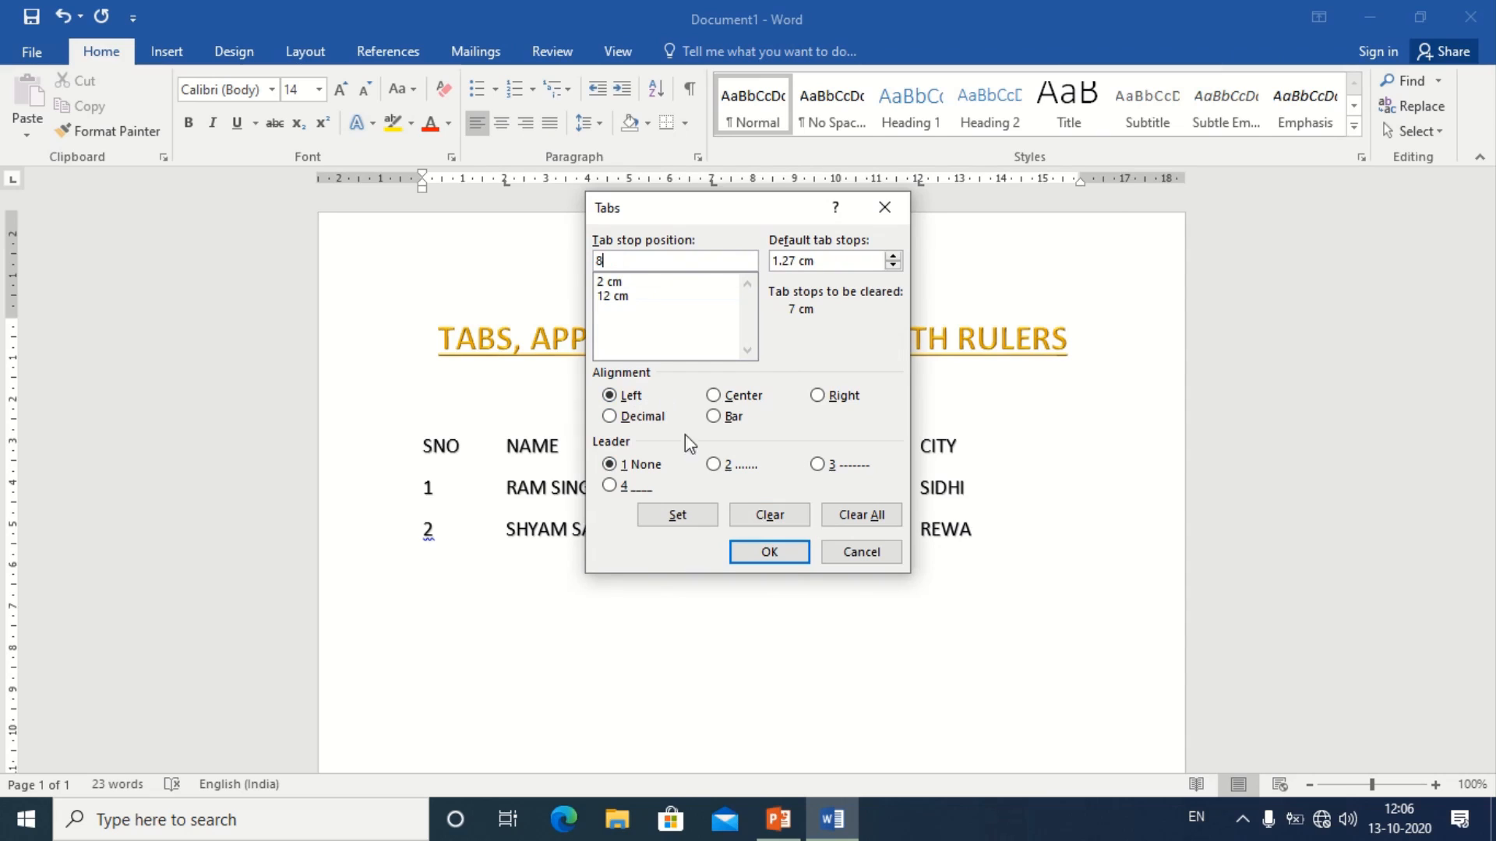
left_click(693, 522)
left_click(750, 553)
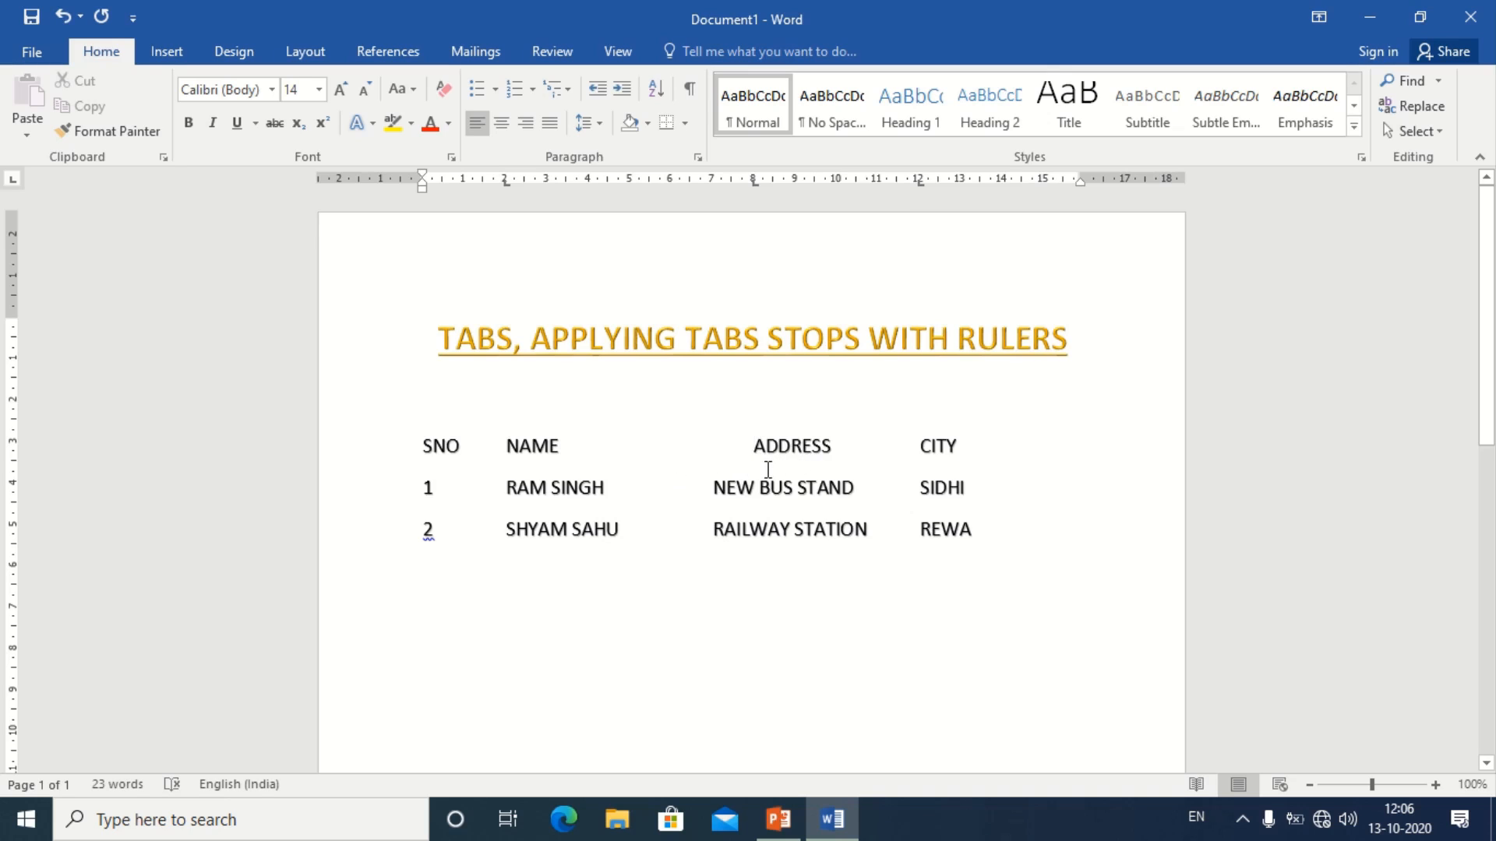
Undo the 8 cm change and check in the Tabs dialog that the heading stop is back at 7 cm
key("ctrl+z")
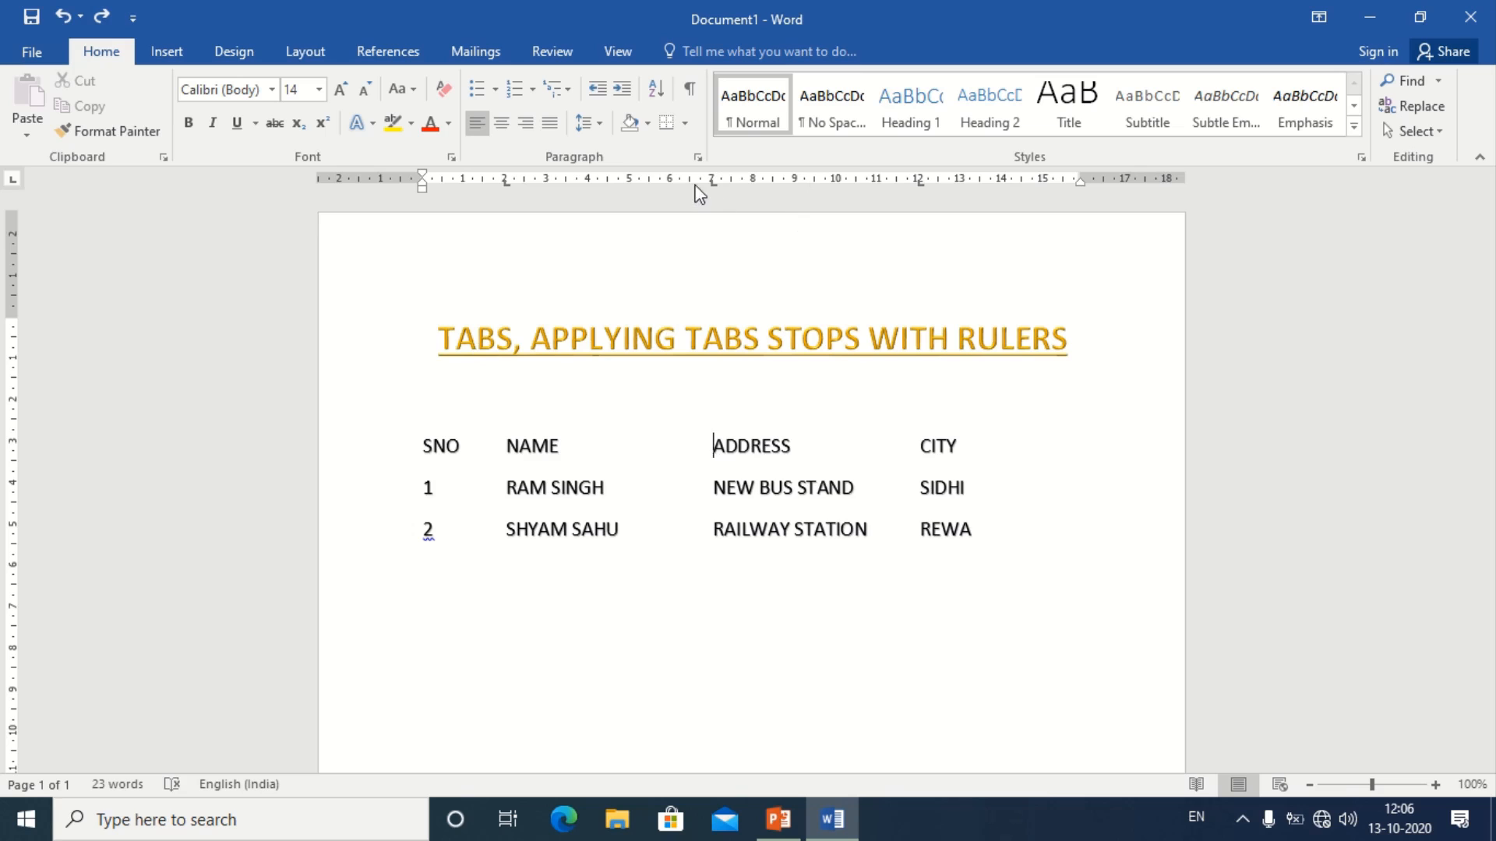
left_click(697, 158)
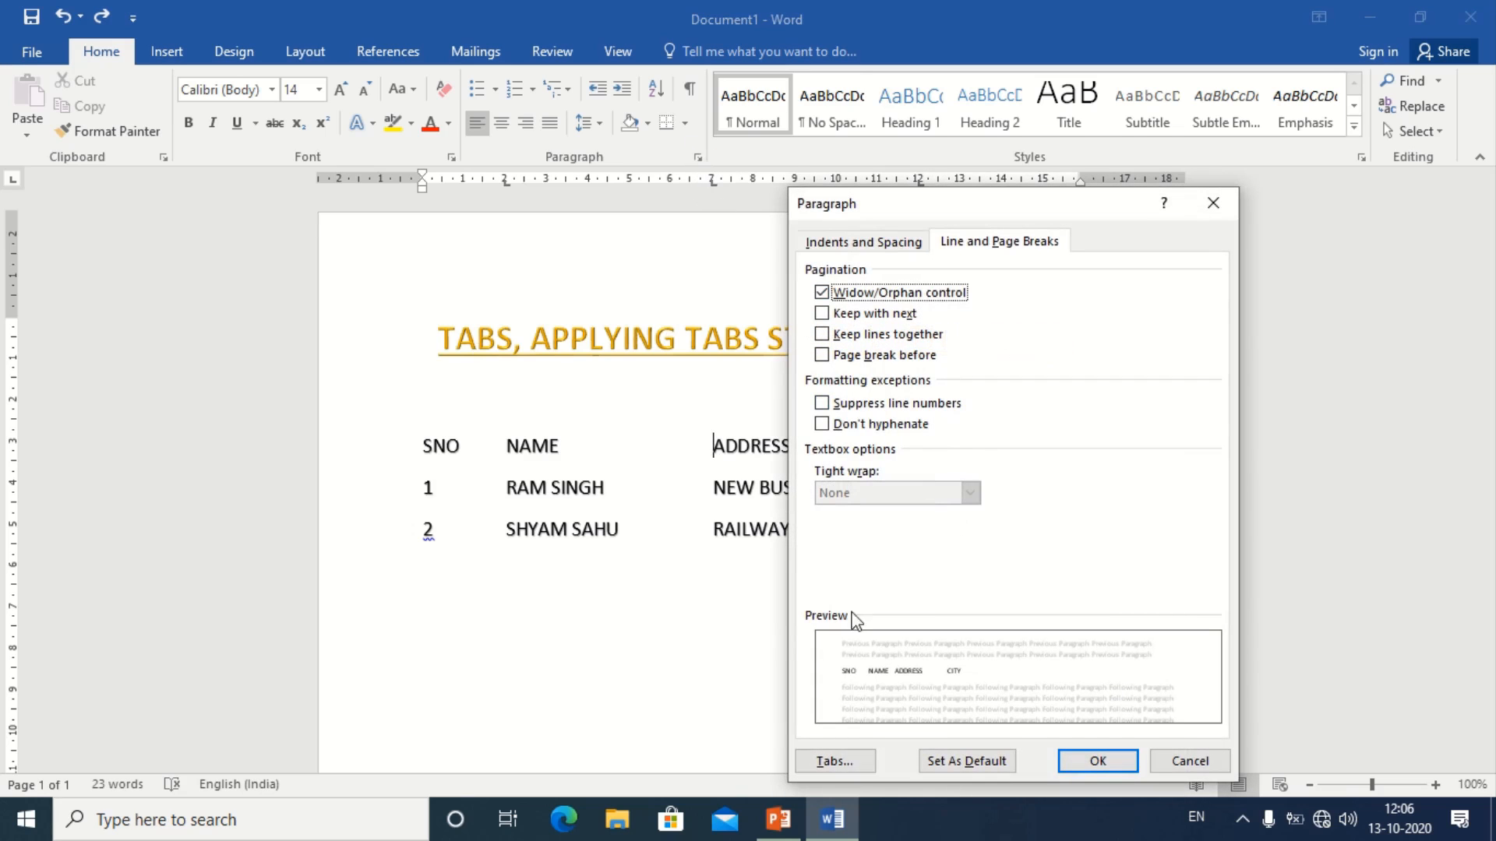
left_click(833, 760)
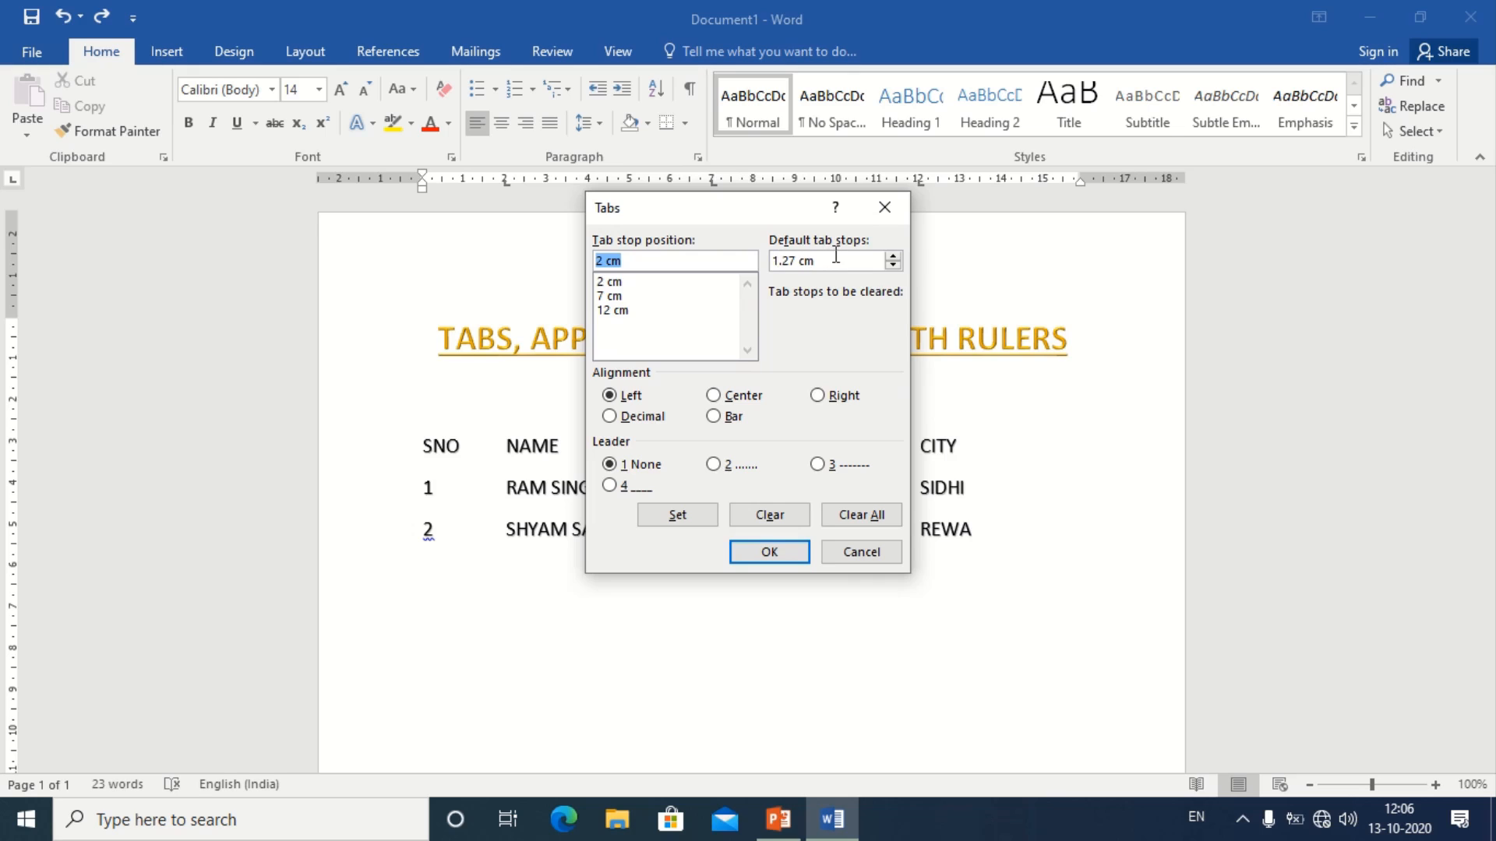
left_click(876, 197)
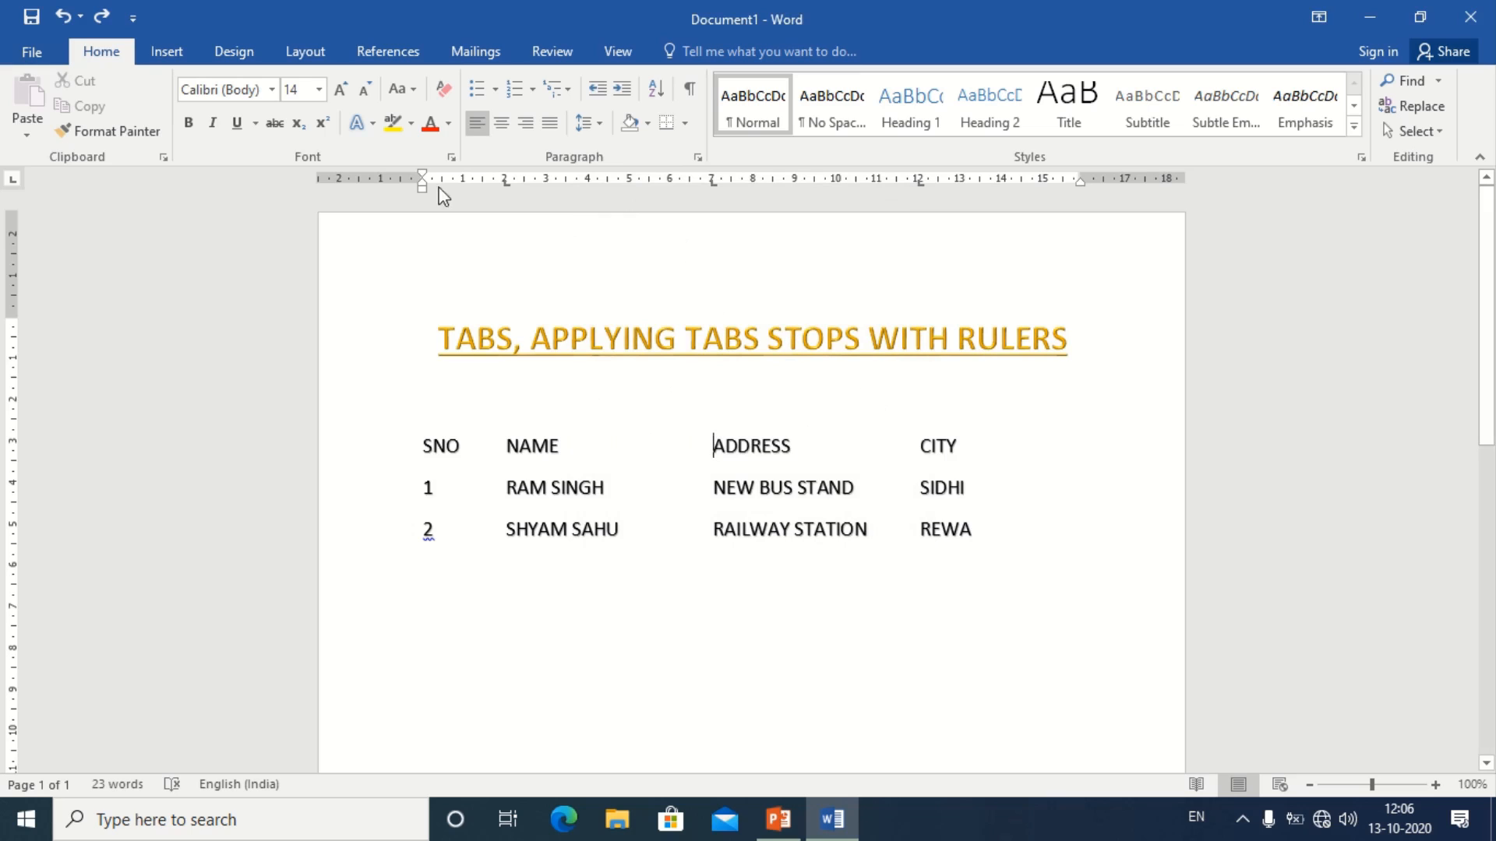
left_click(699, 159)
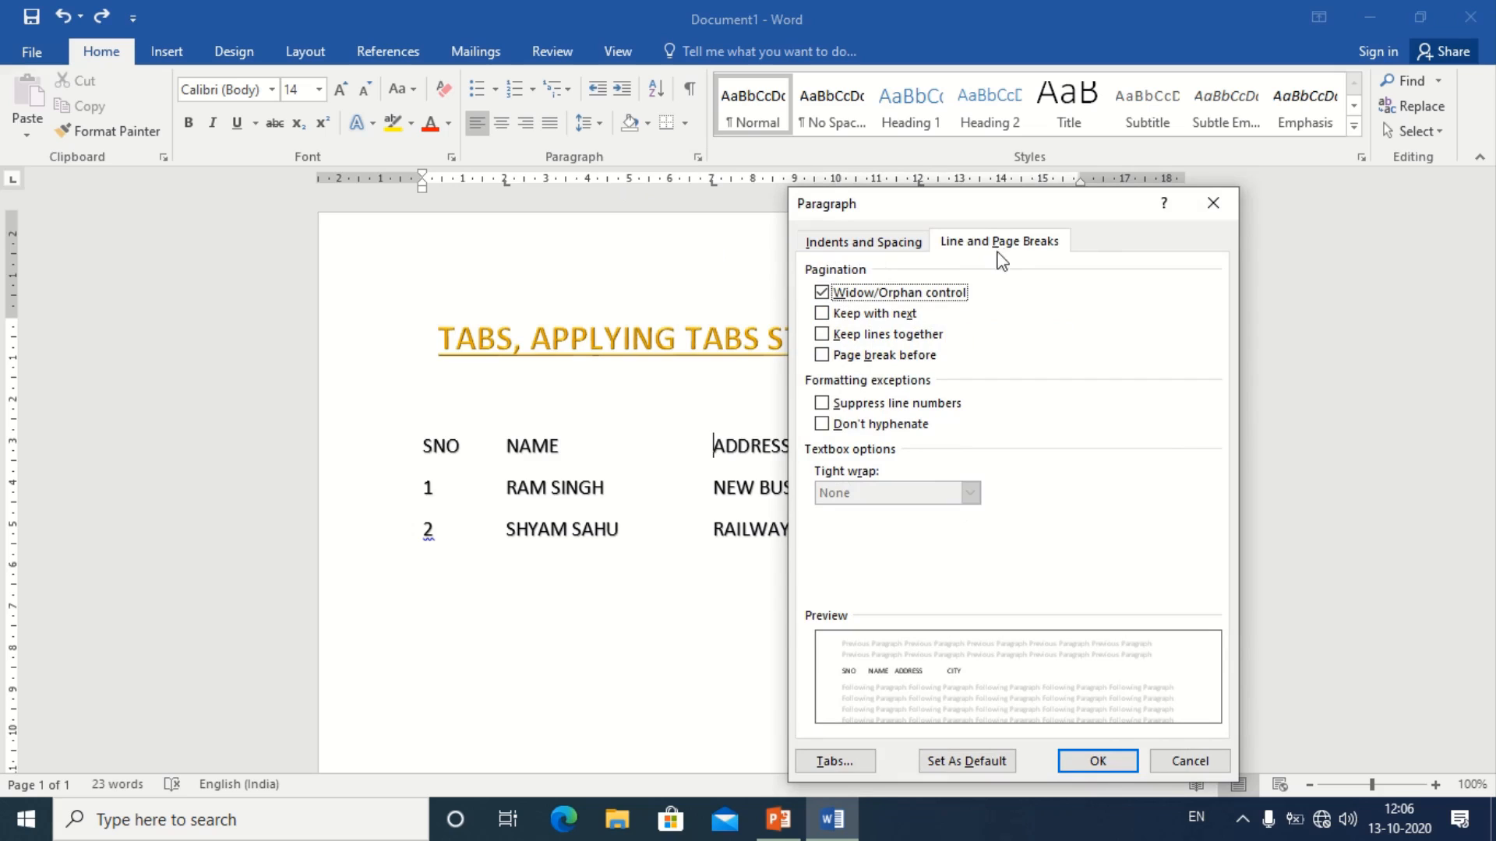
left_click(828, 761)
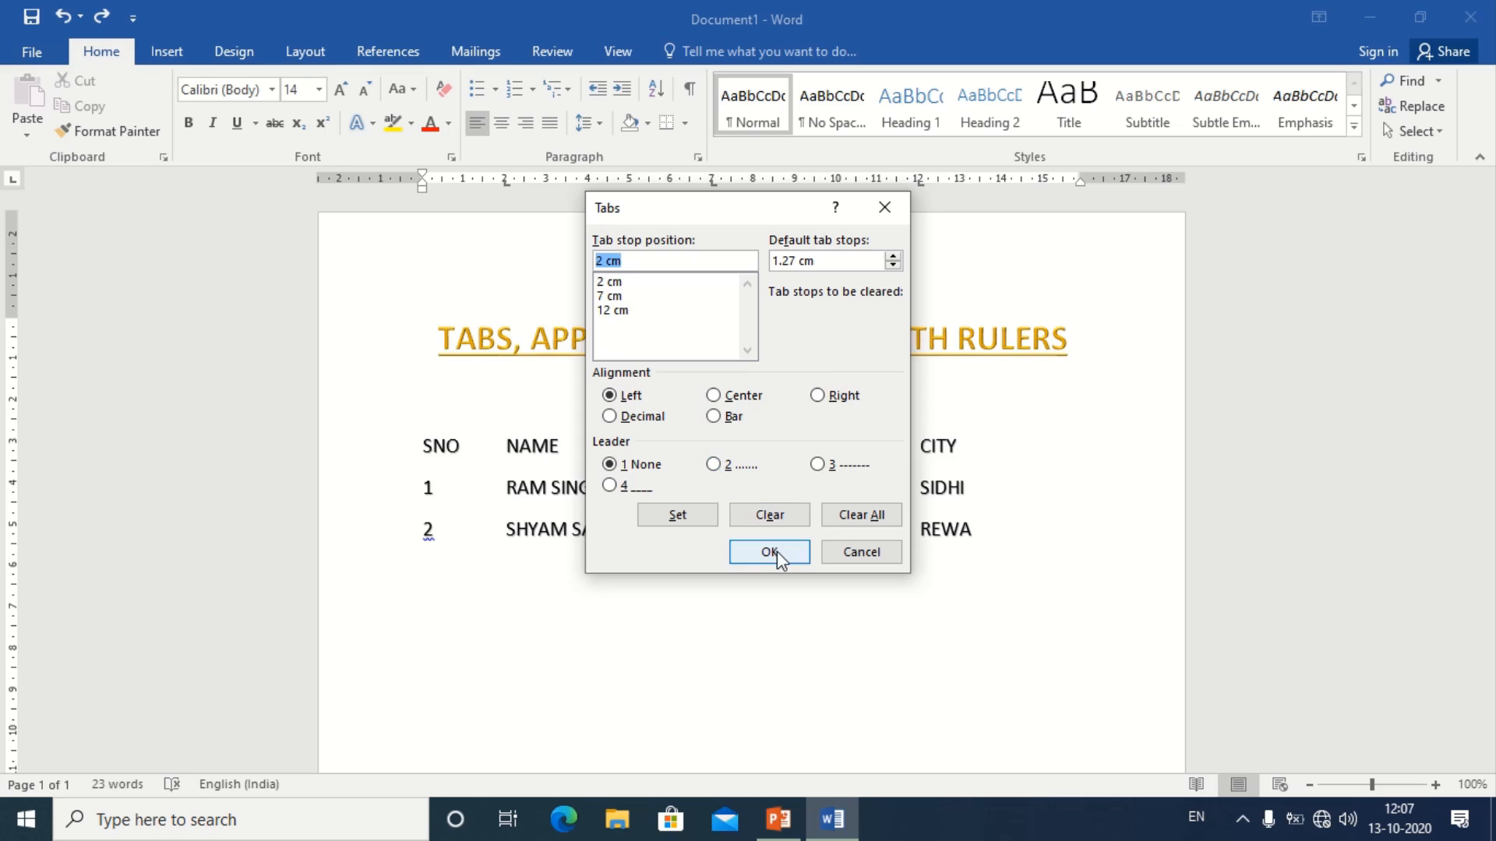
left_click(861, 553)
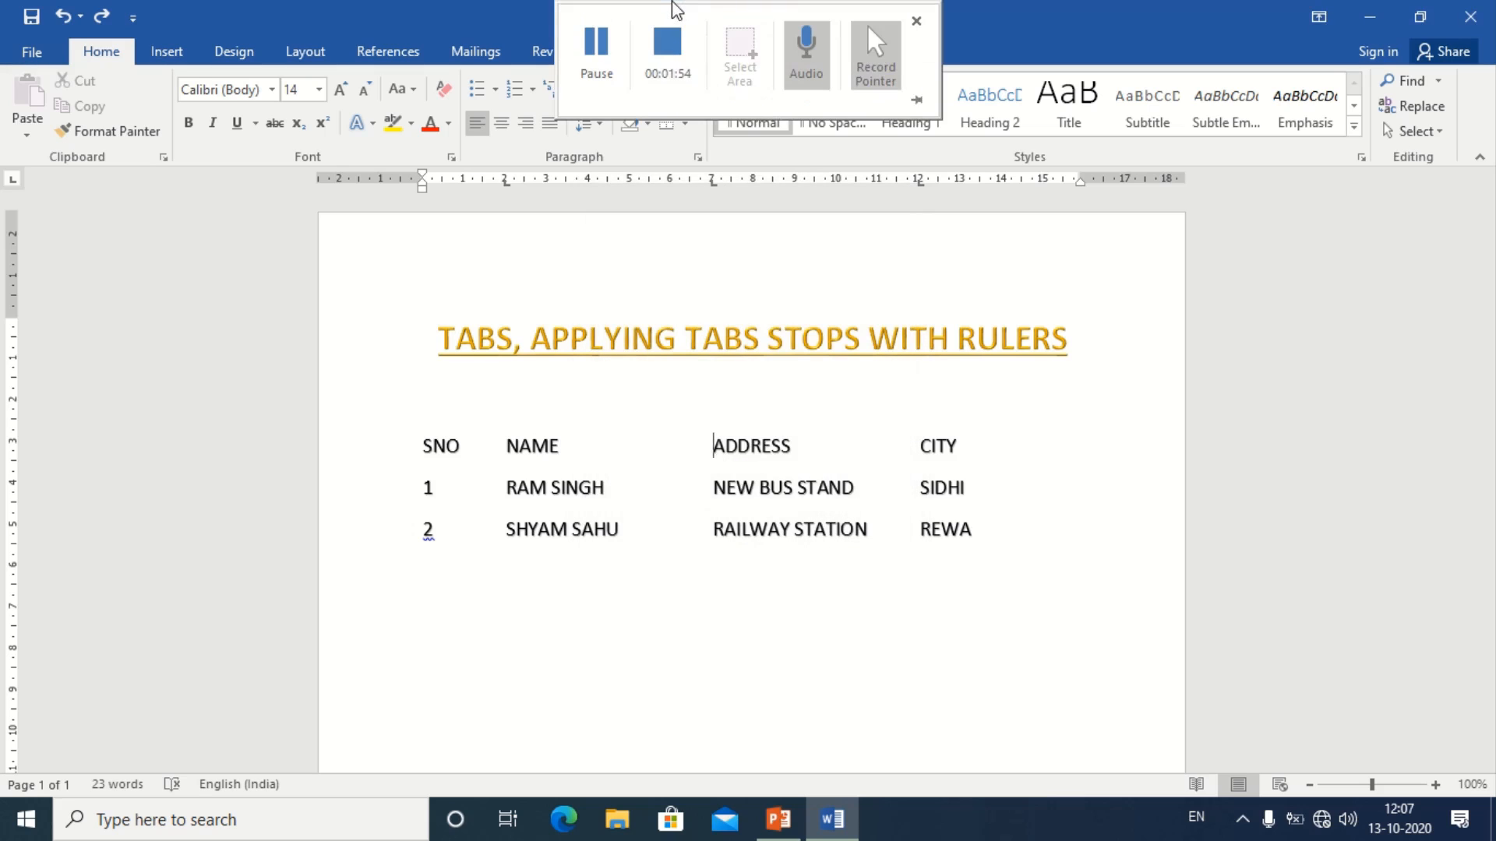